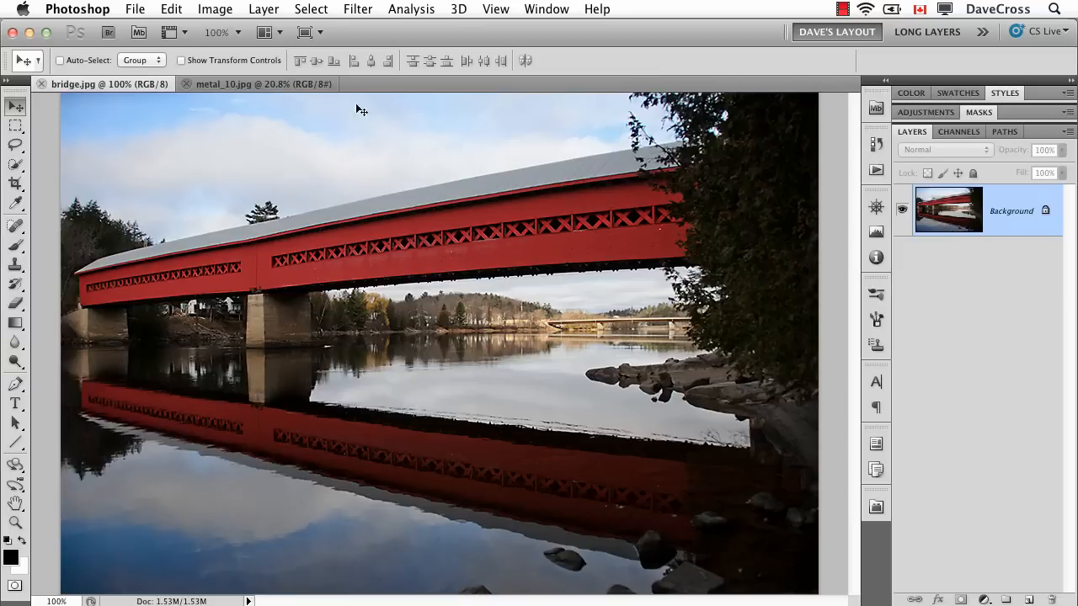
Bring the metal_10.jpg texture into bridge.jpg as a new layer, reposition it over the photo and set its blend mode to Multiply.
click(296, 82)
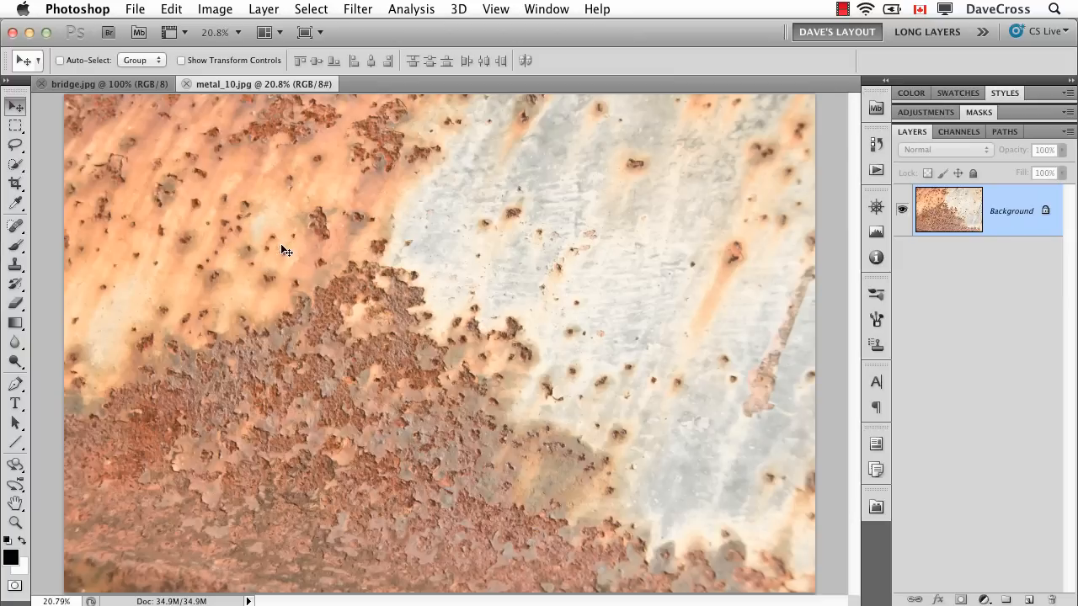
click(130, 83)
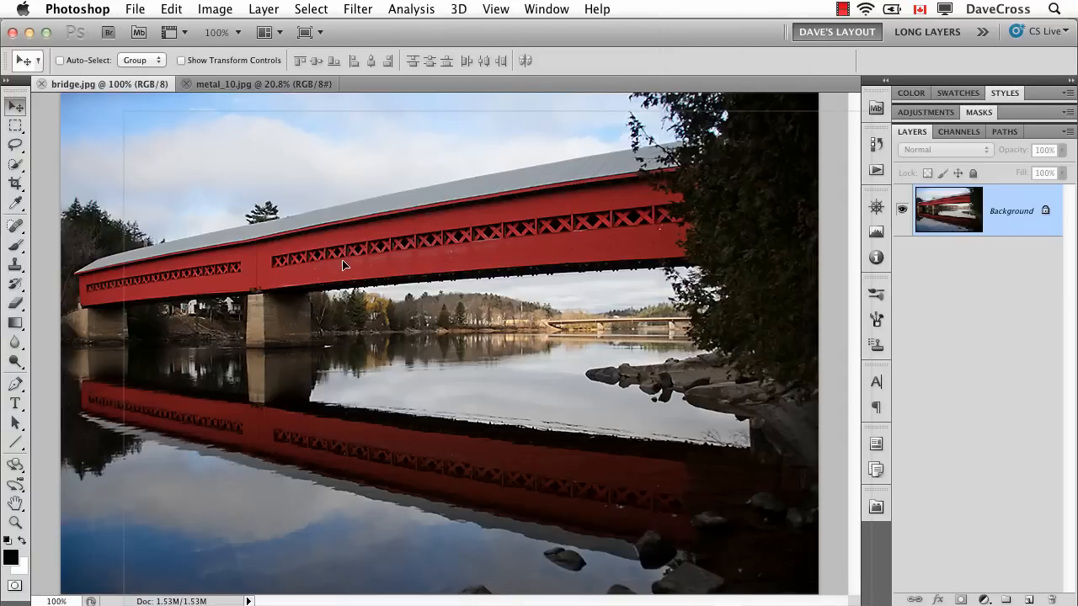
drag(342, 264, 343, 264)
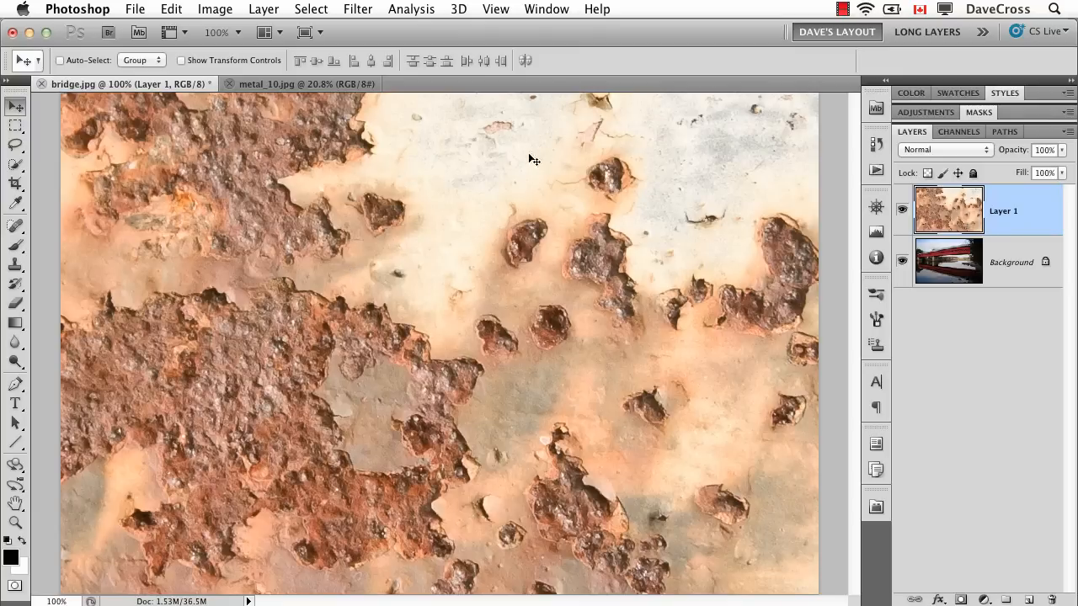
drag(652, 276, 596, 290)
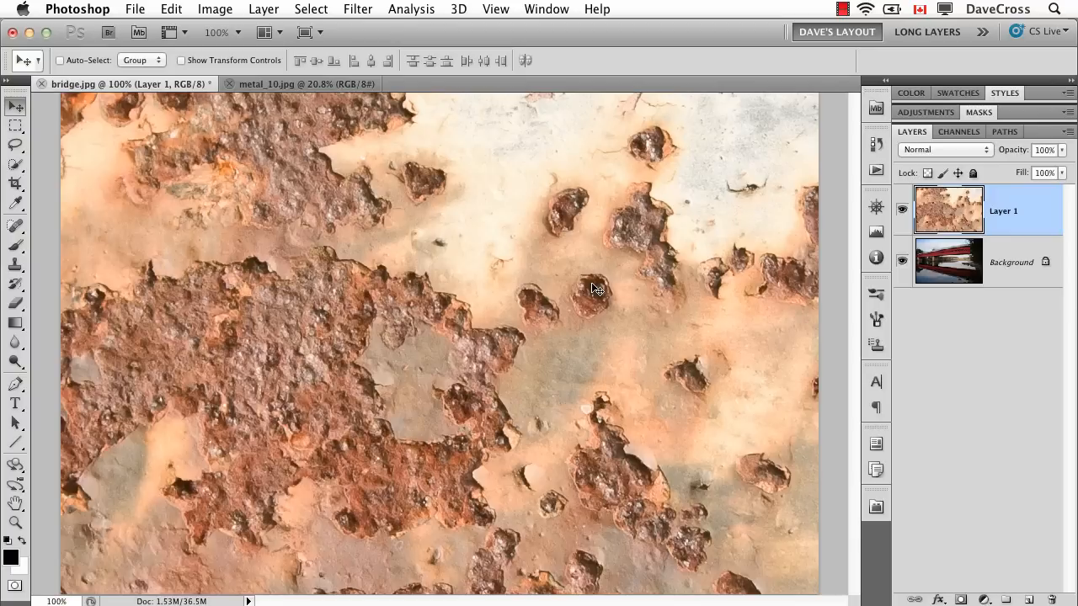
click(944, 151)
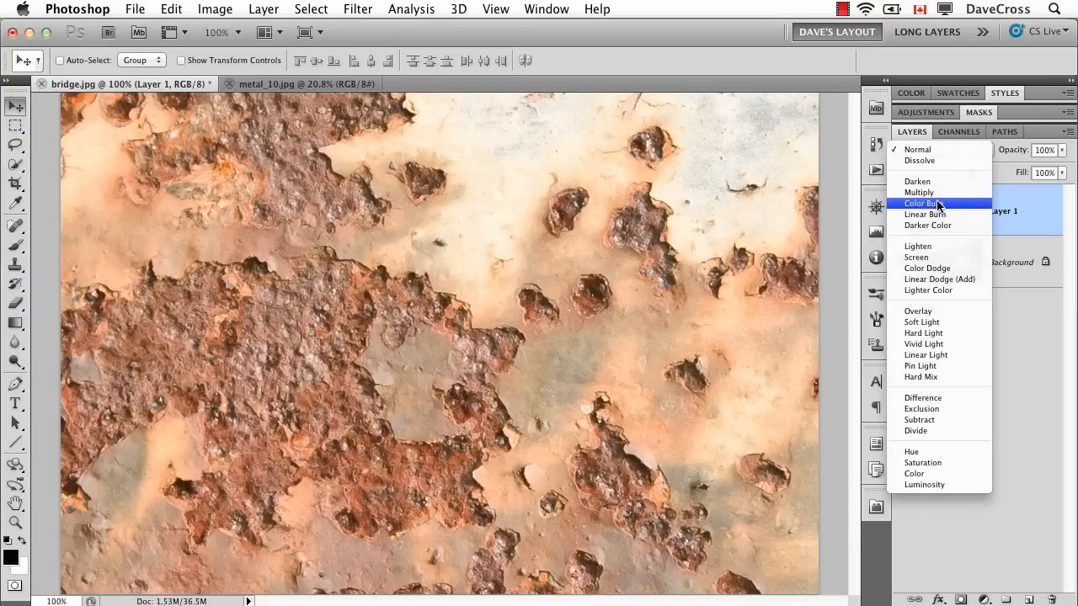
click(938, 193)
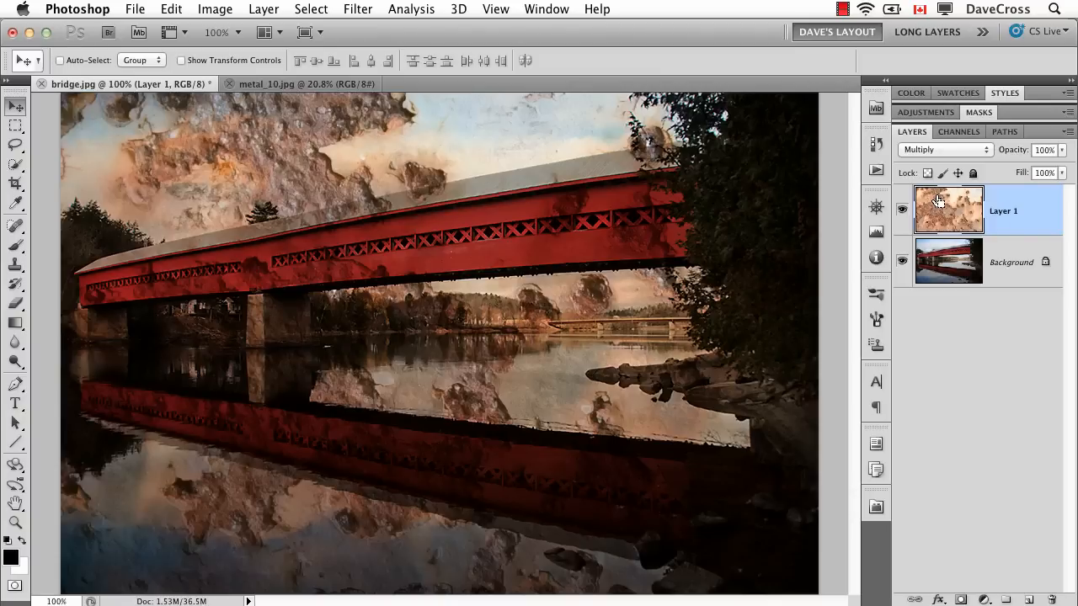
Scale the metal texture layer proportionally down to about 28% with Free Transform, keeping it large enough to cover the whole bridge photo.
key(super+t)
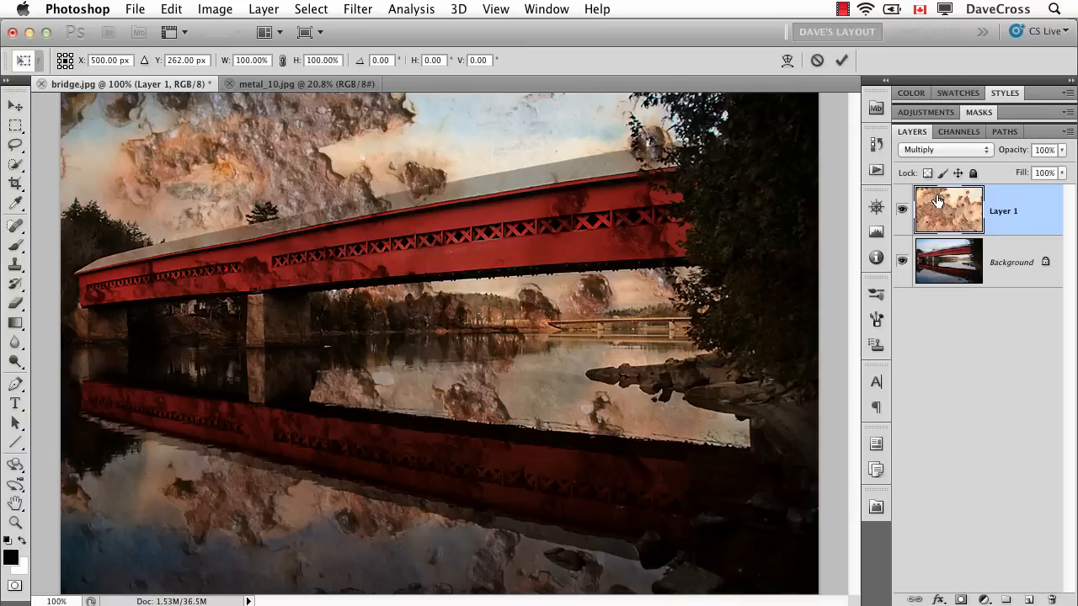
click(503, 8)
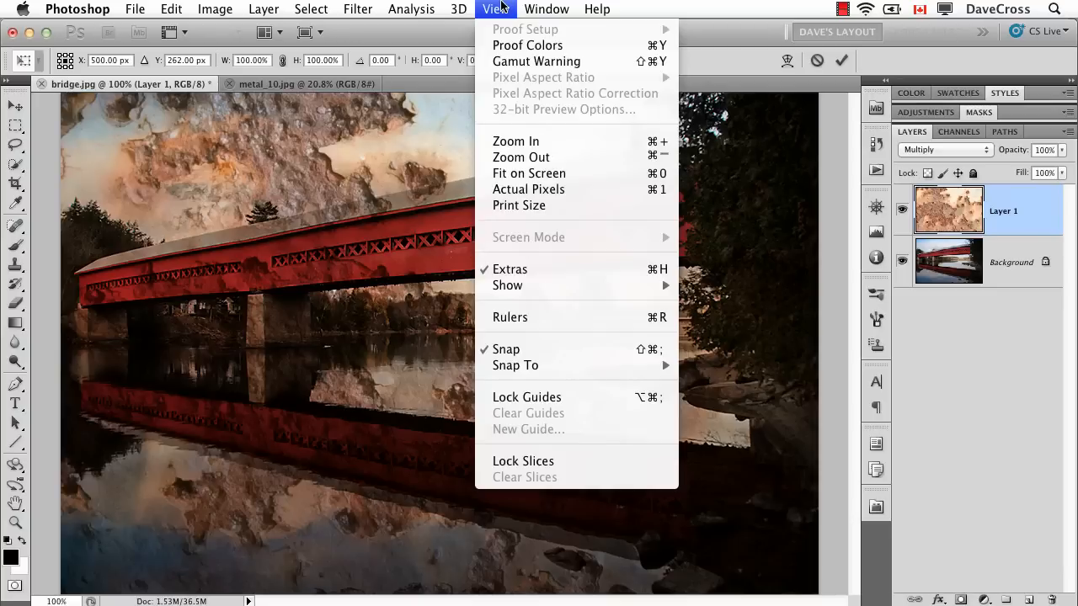
click(534, 175)
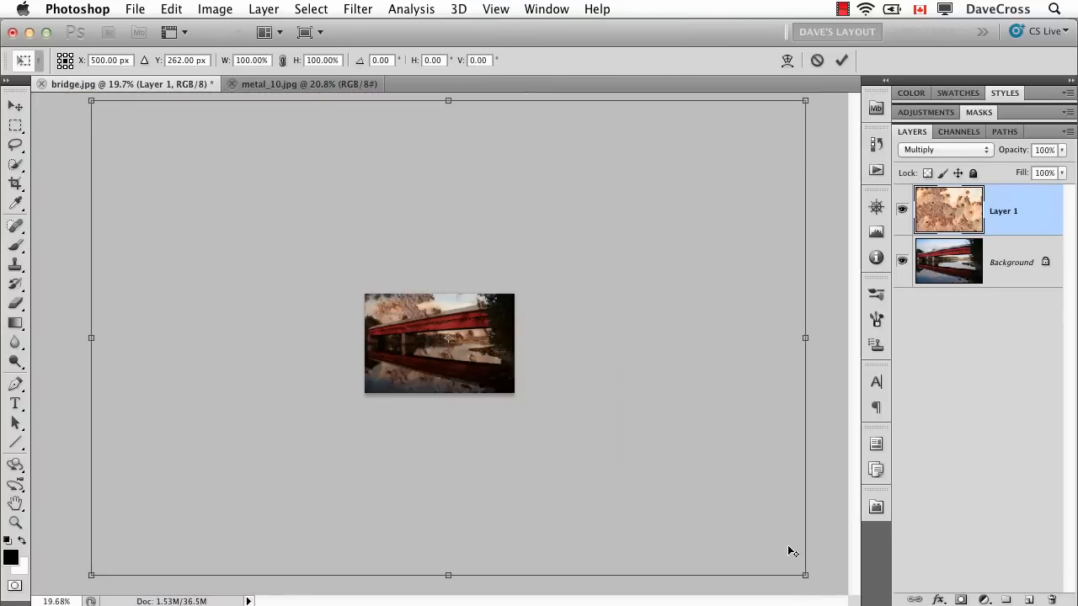
drag(800, 573, 585, 450)
key(super+equal)
key(super+equal)
key(super+equal)
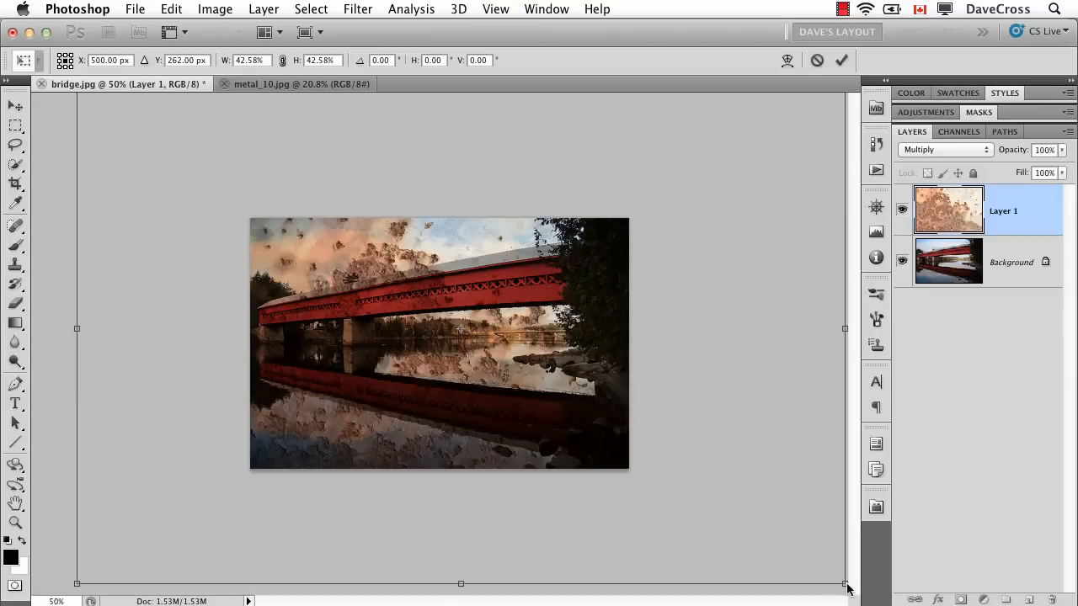
drag(846, 587, 697, 527)
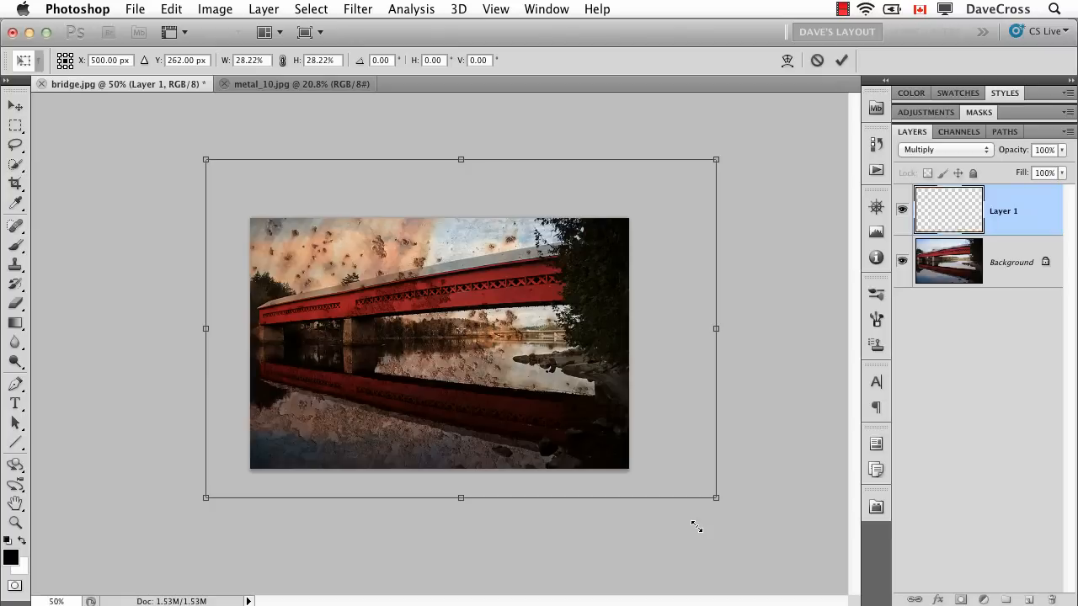
key(Return)
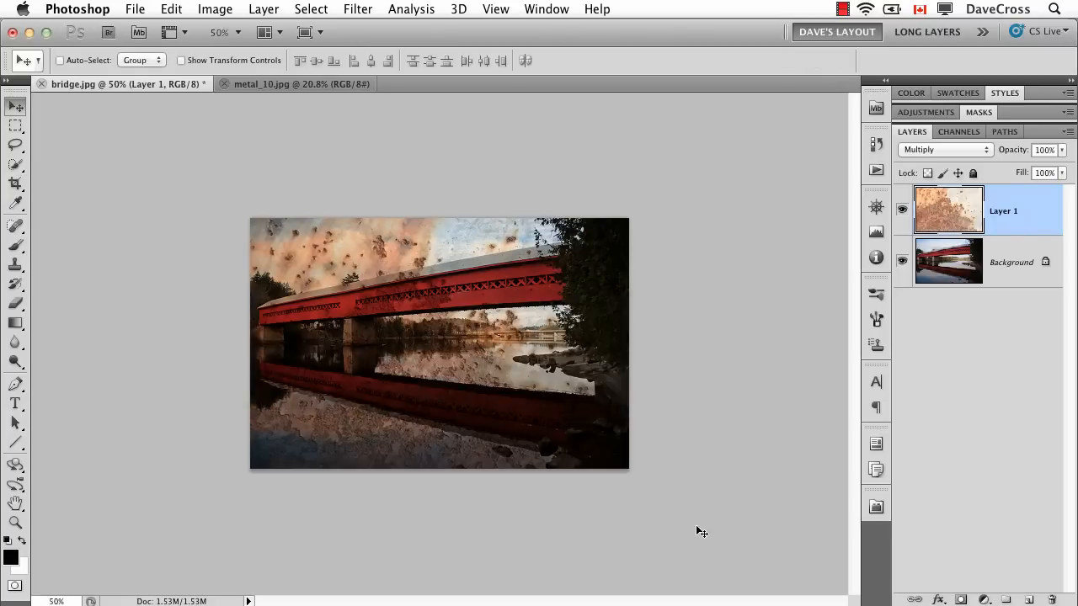
key(super+0)
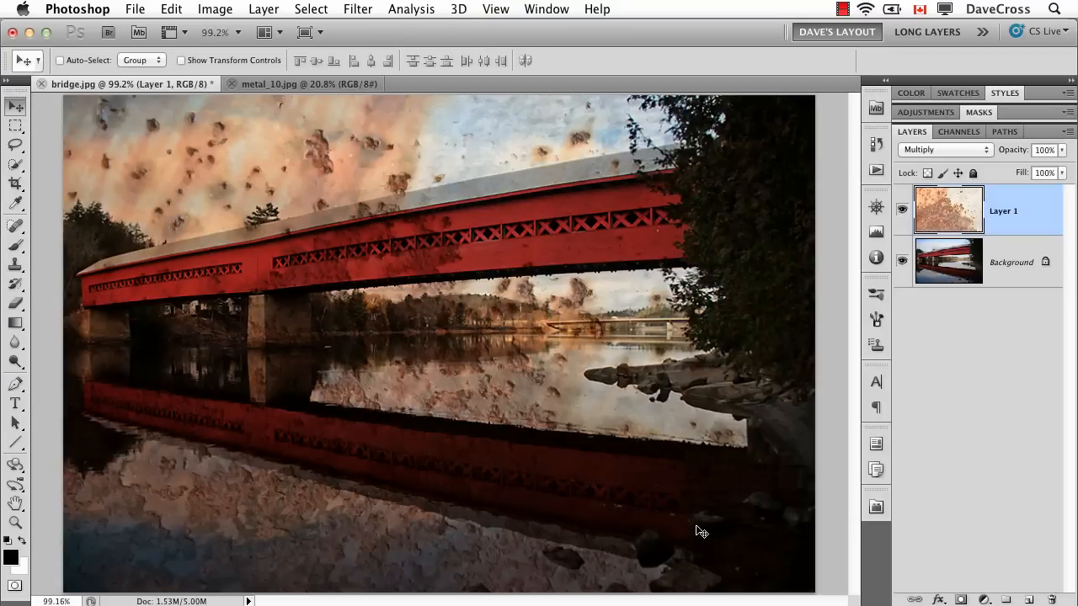
Reset the texture layer to Normal and cycle through the blend modes up to Hard Mix, returning to Linear Light.
click(953, 152)
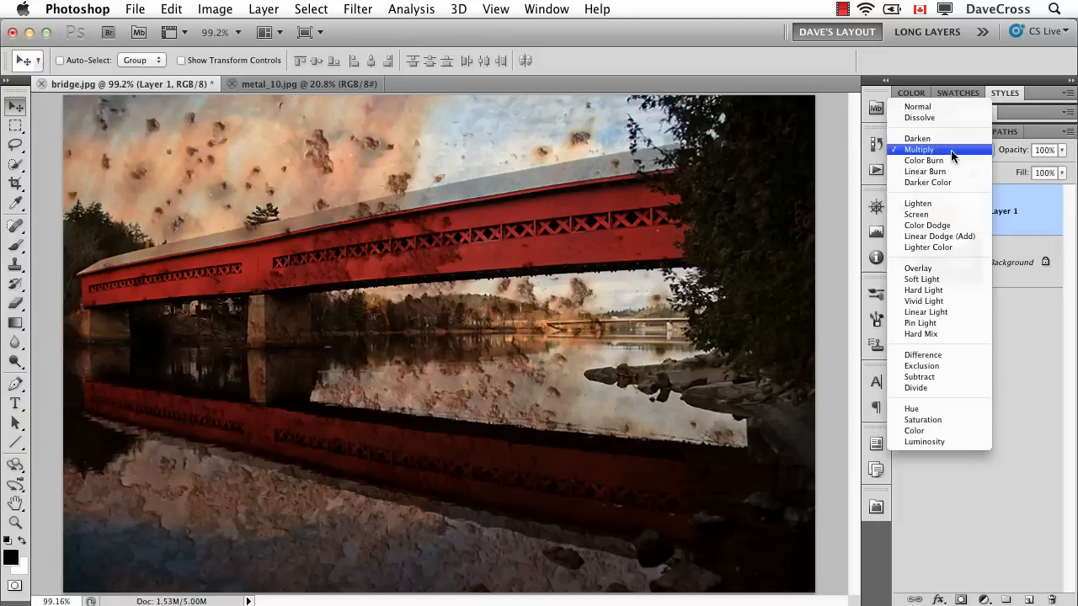
click(941, 108)
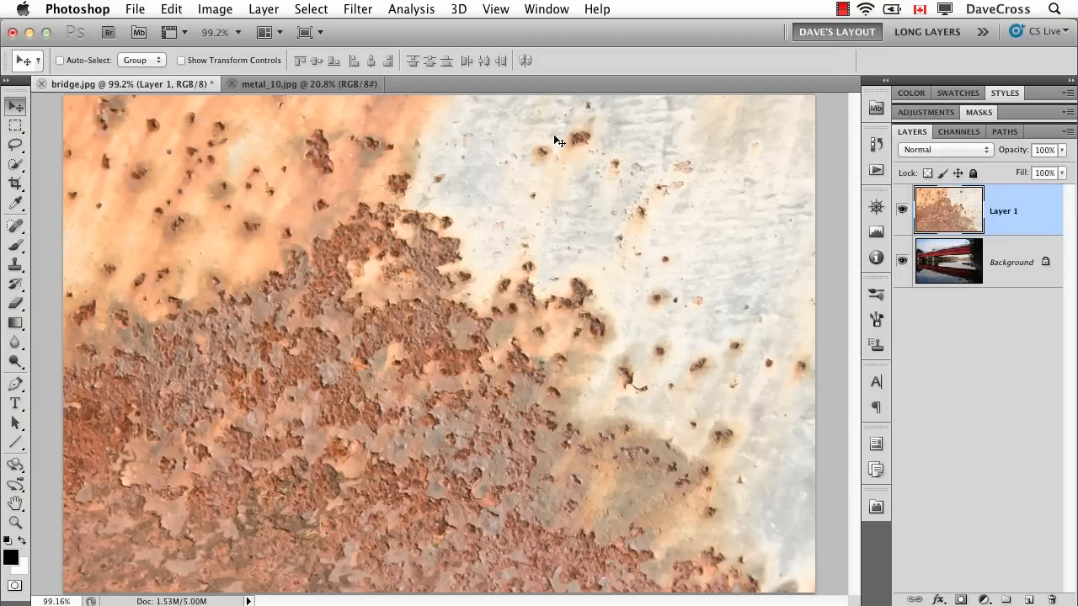
key(shift+plus)
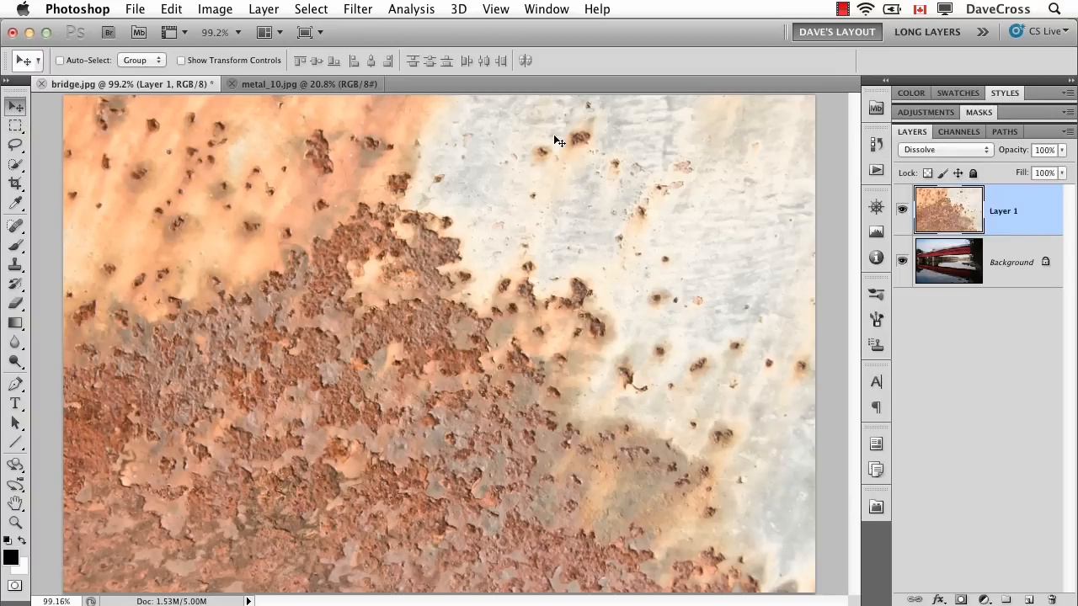
key(shift+plus)
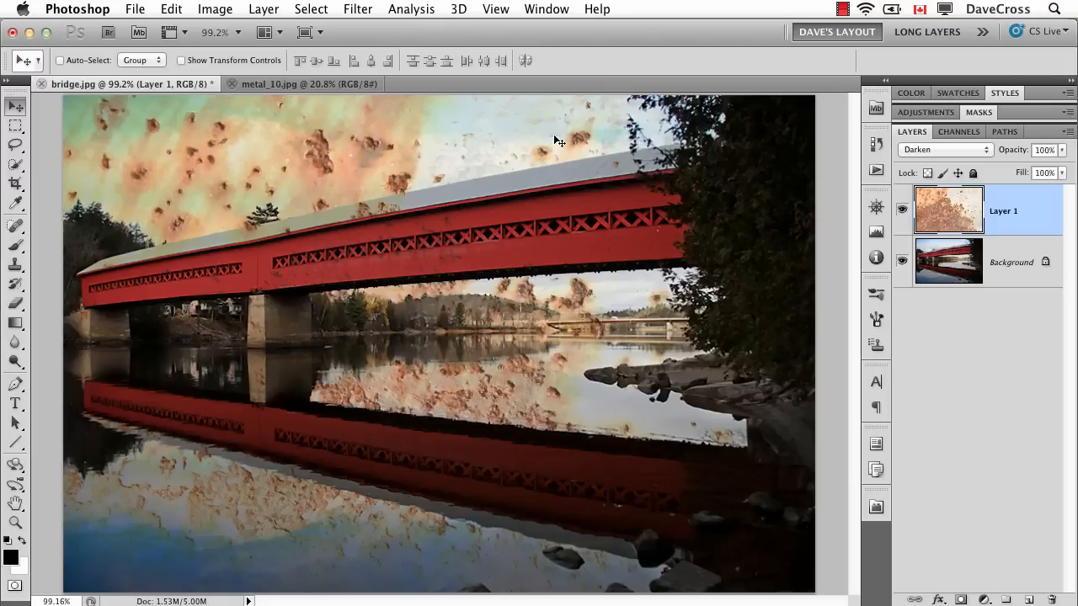
key(shift+plus)
key(shift+plus)
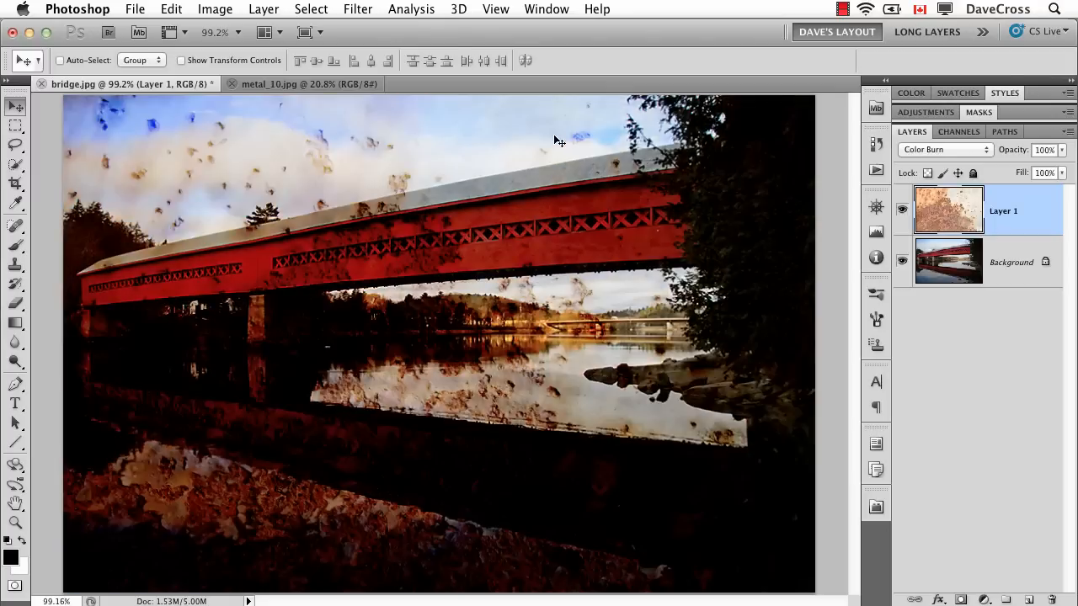
key(shift+plus)
key(shift+plus)
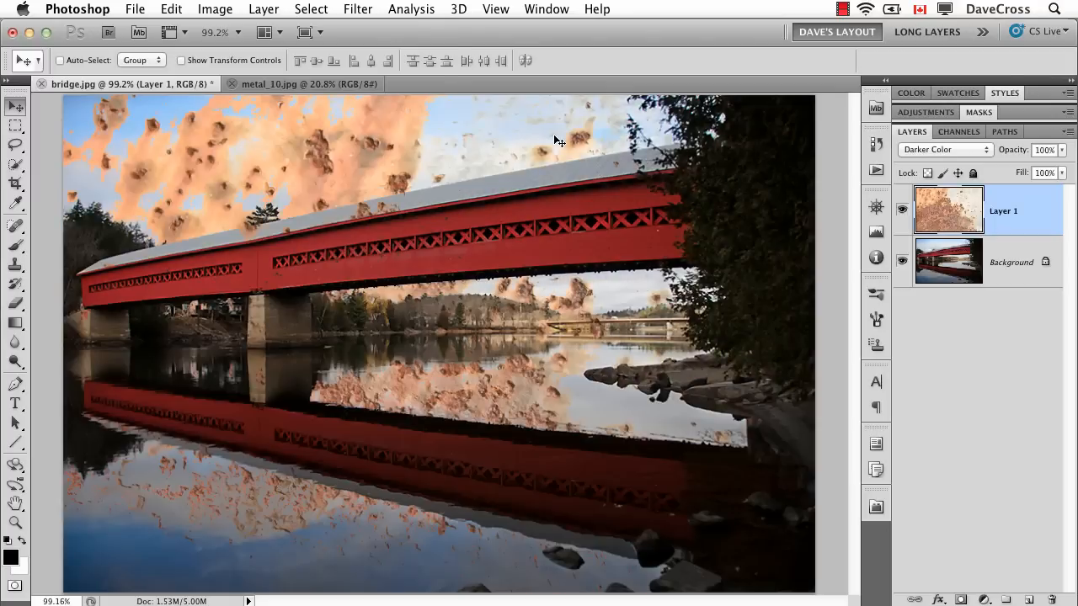
key(shift+plus)
key(shift+plus)
key(shift+plus)
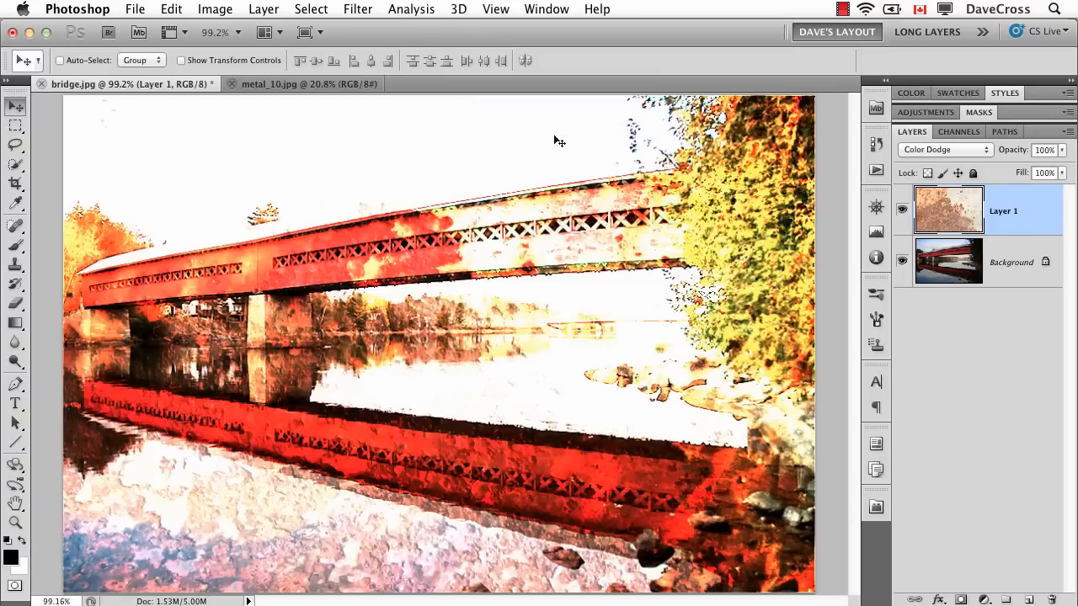
key(shift+plus)
key(shift+plus)
key(shift+plus)
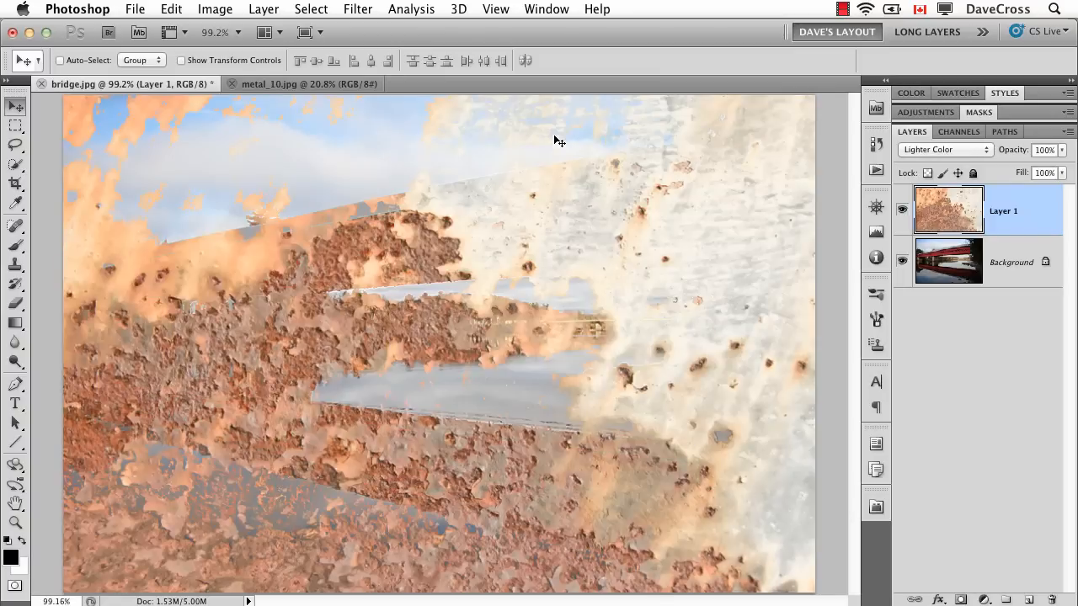
key(shift+plus)
key(shift+plus)
key(shift+plus)
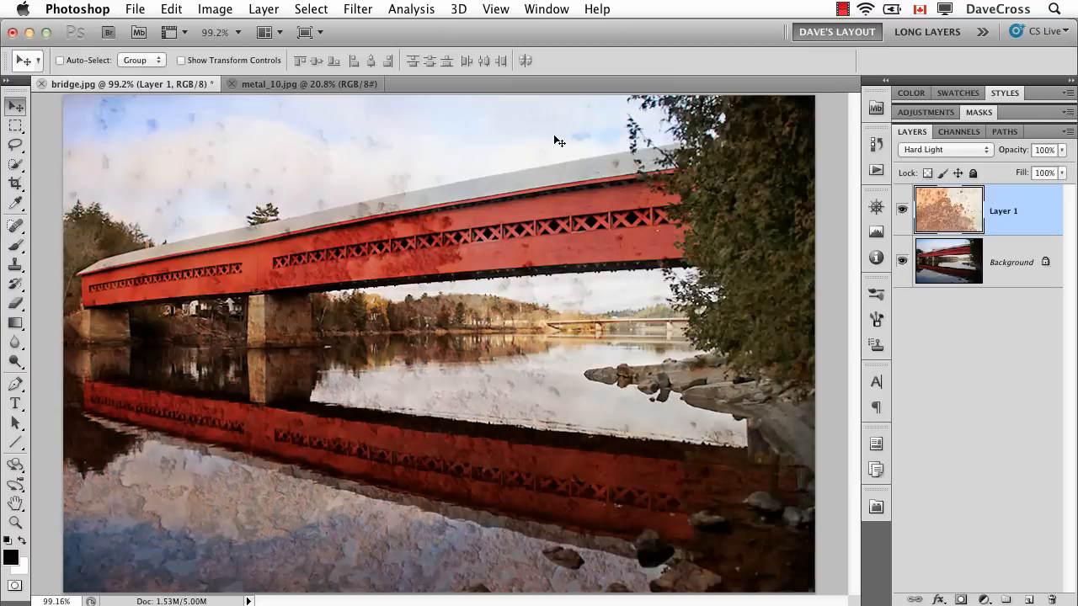
key(shift+plus)
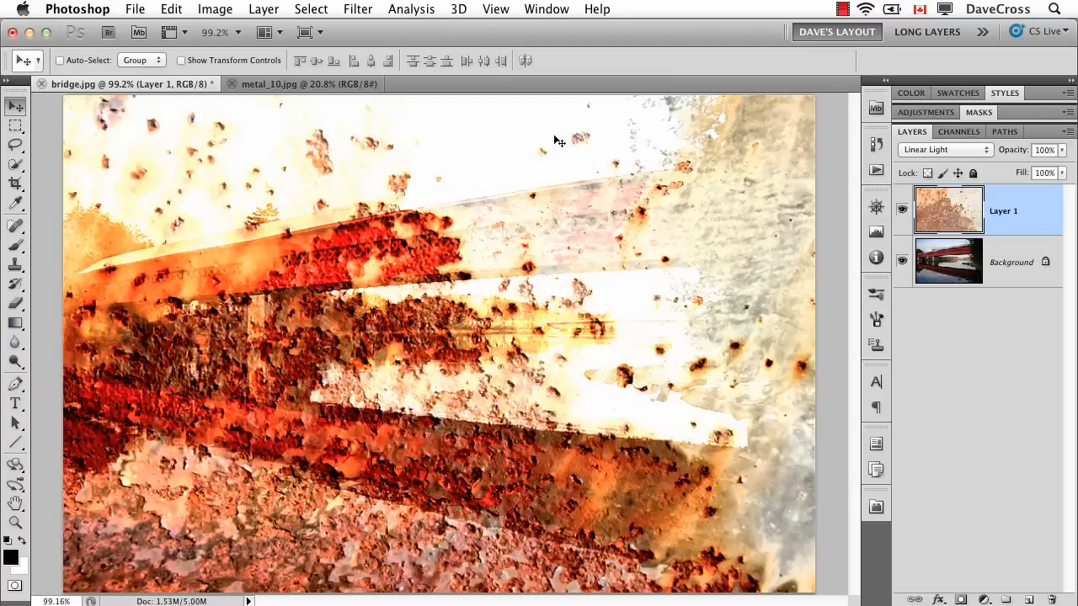
key(shift+plus)
key(shift+plus)
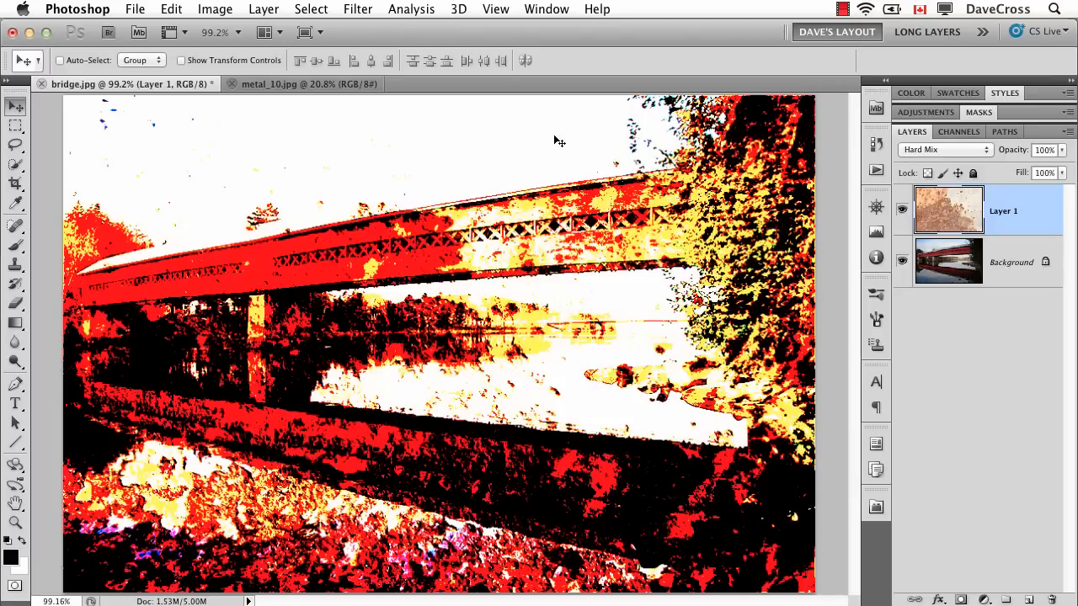
key(shift+minus)
key(shift+minus)
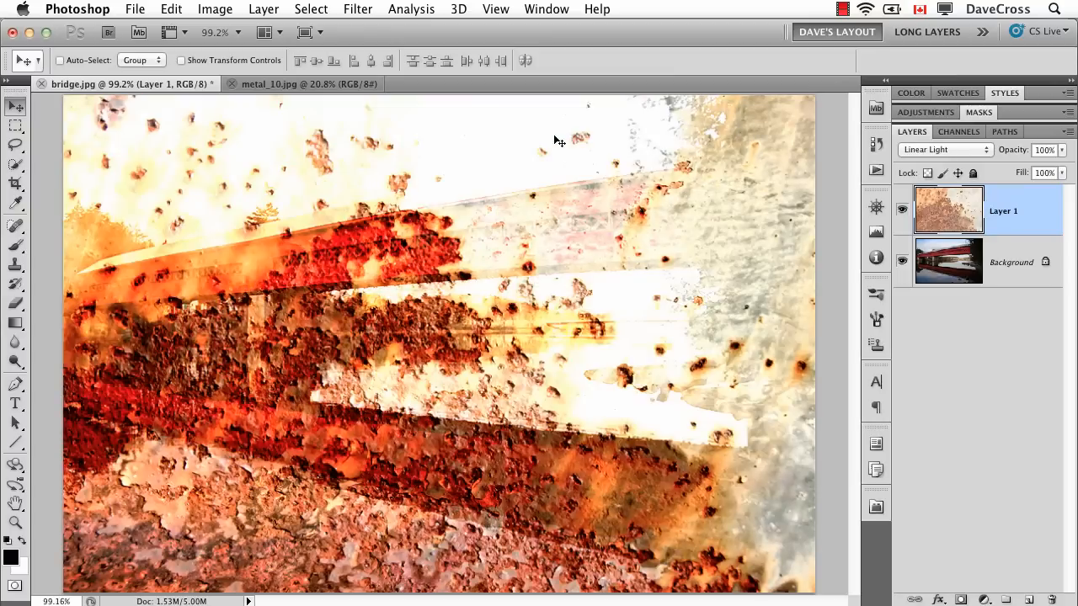
Try the Overlay blend mode on the texture layer and switch it to Multiply.
click(942, 149)
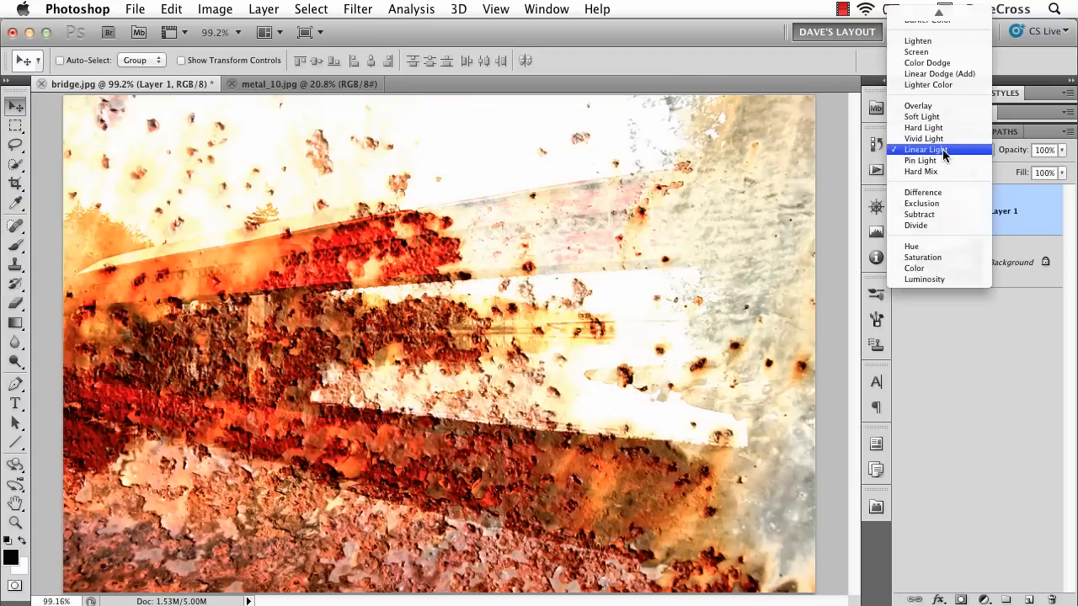
click(942, 108)
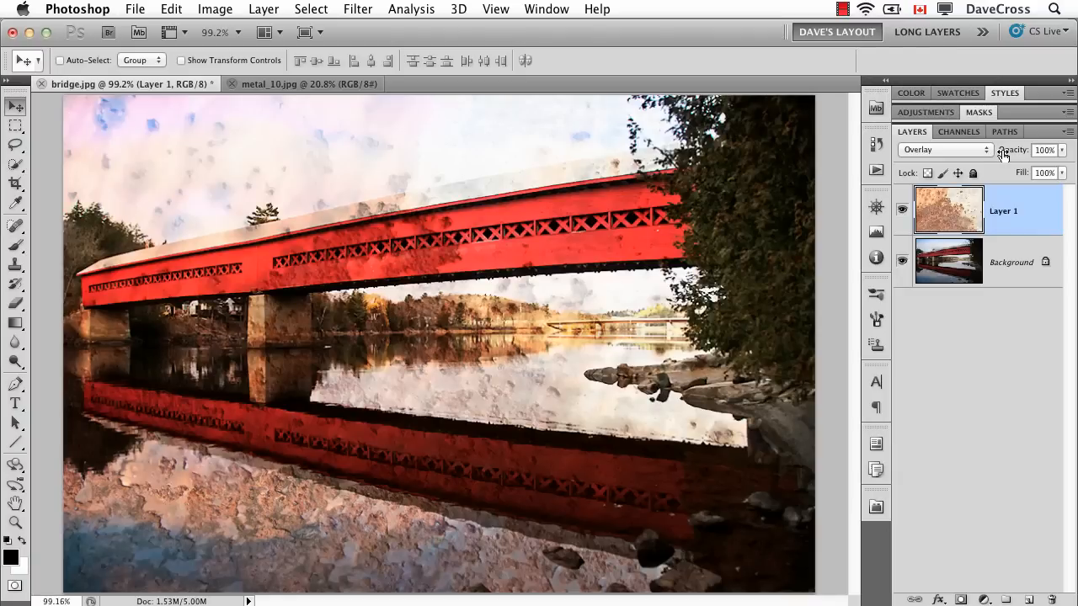
click(949, 154)
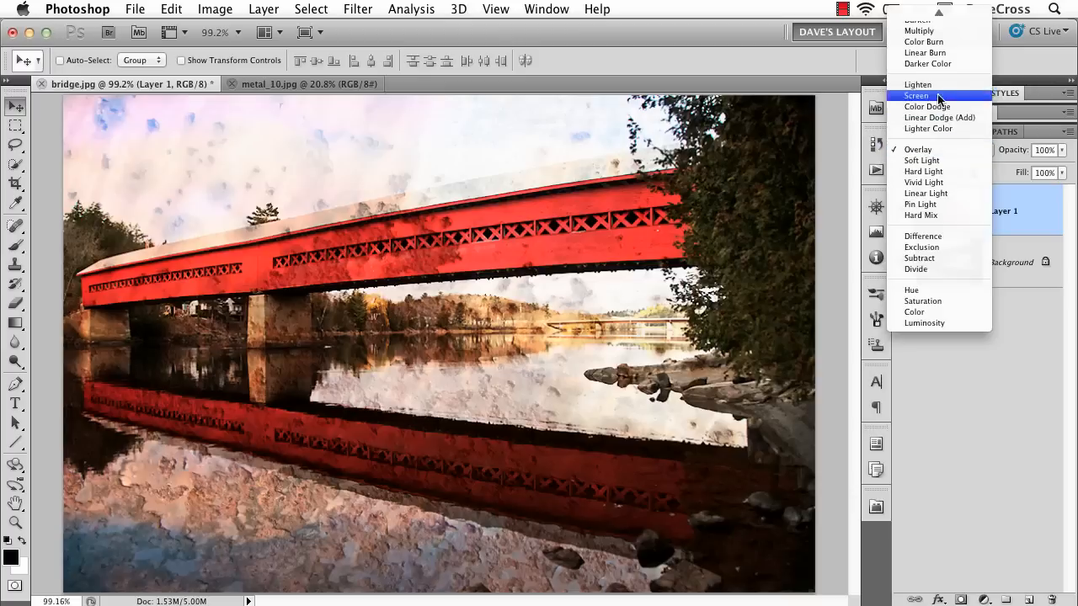
click(920, 31)
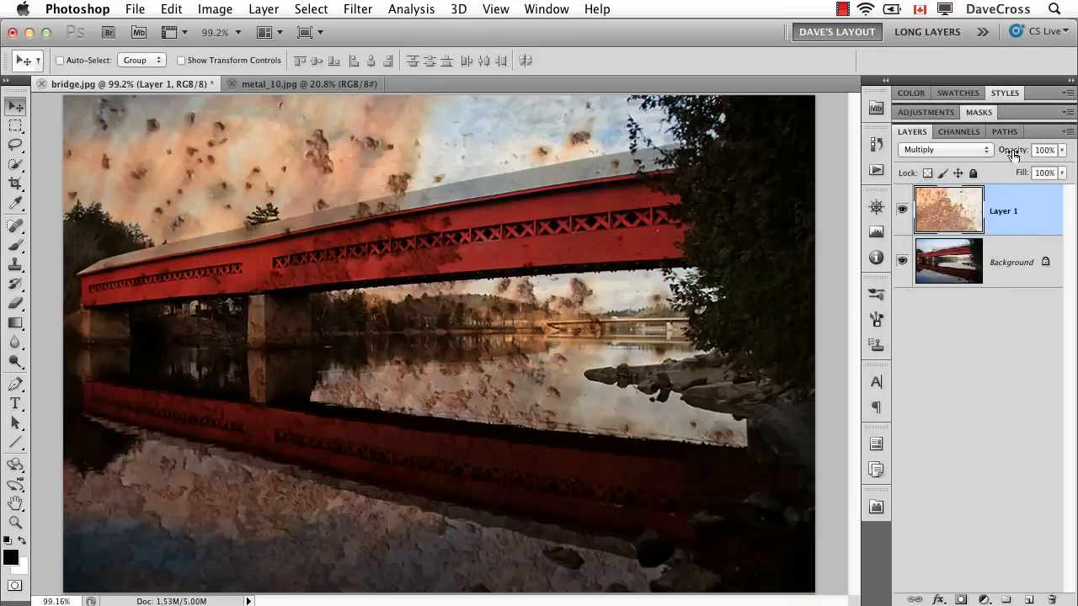
Try the texture layer at 40% opacity, raise it to 99% and set its blend mode back to Normal.
drag(1013, 153, 961, 154)
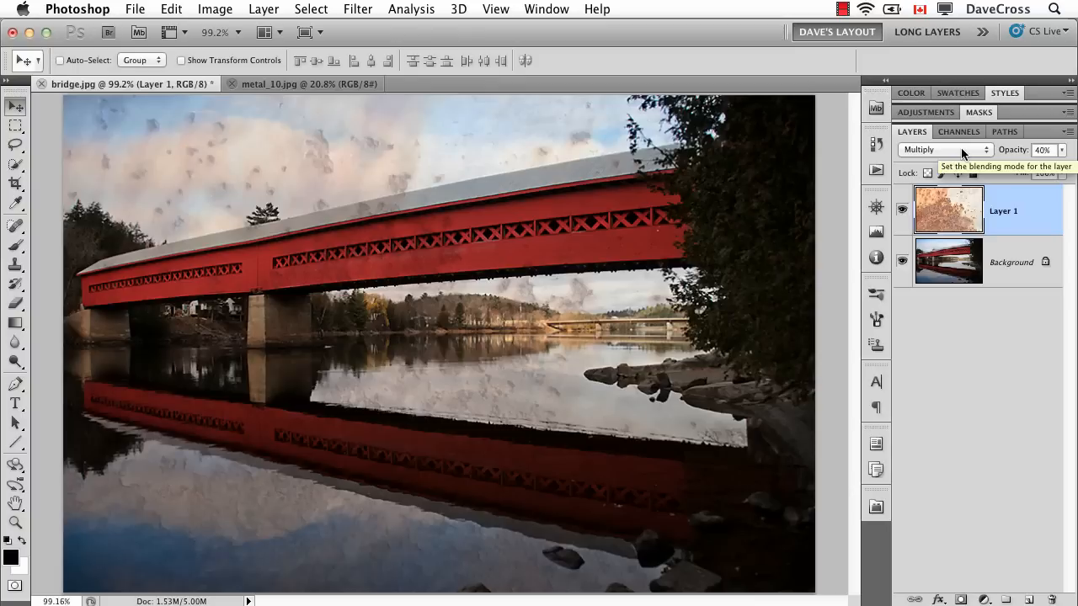
drag(1012, 158, 1063, 157)
click(951, 151)
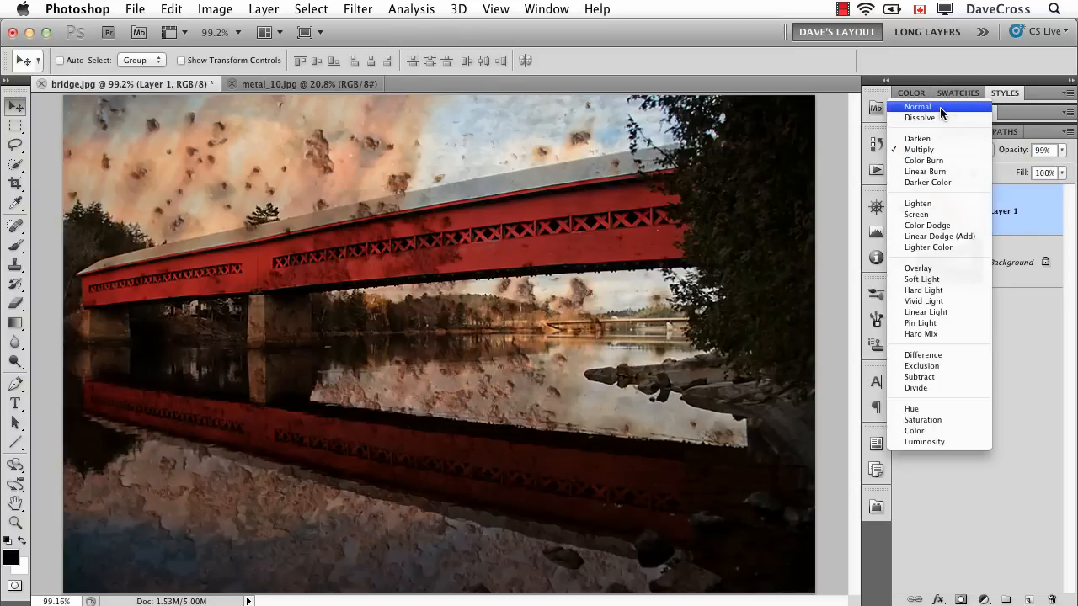
click(941, 107)
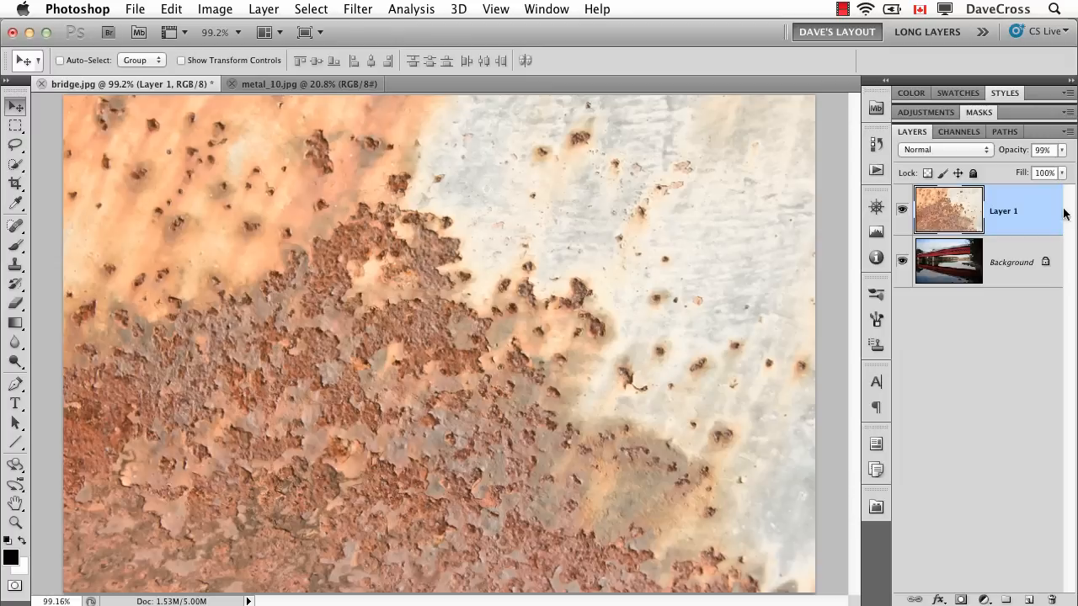
Open the texture layer's Blending Options and move the dialog aside to uncover more of the image.
key(h)
double_click(1036, 229)
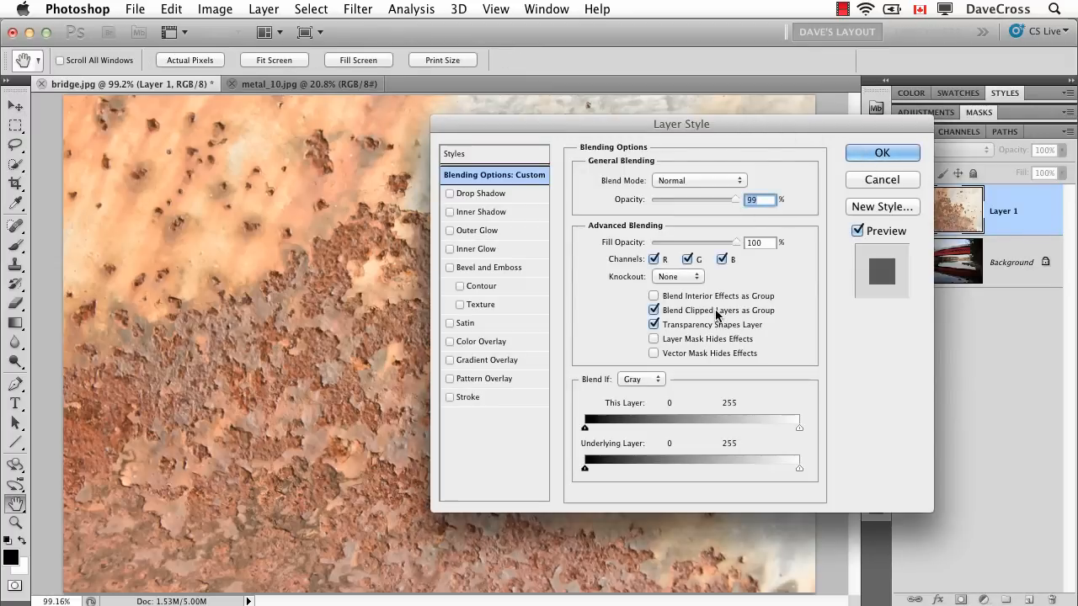
drag(677, 127, 829, 90)
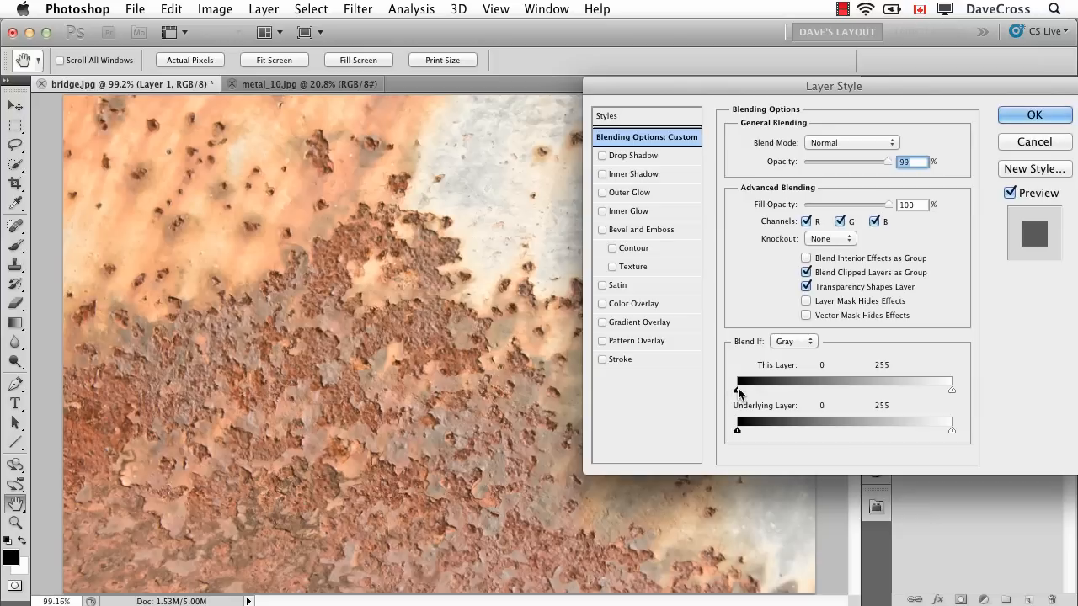
Try out the dark and light limits of the This Layer Blend If range, returning them to 0 and 255.
drag(738, 392, 841, 393)
drag(854, 388, 708, 389)
drag(951, 391, 999, 409)
Test the dark limit of the Underlying Layer Blend If range, return it to 0, and set the light limit to 190.
drag(741, 433, 717, 428)
drag(951, 432, 897, 433)
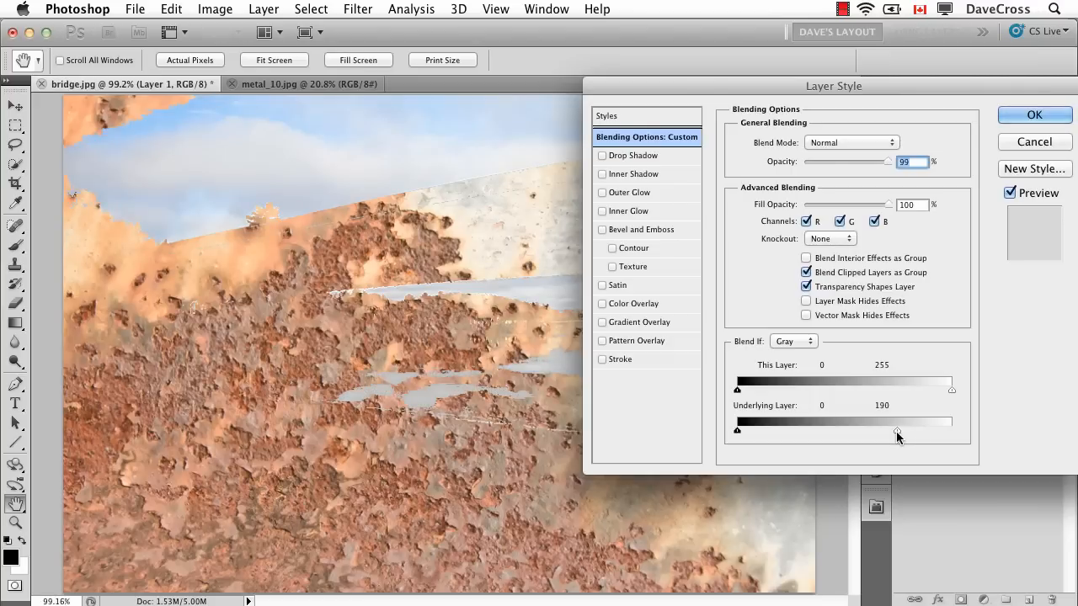
Return the light limit of the Underlying Layer Blend If range to 255 and set This Layer's light limit to 200.
drag(897, 432, 986, 439)
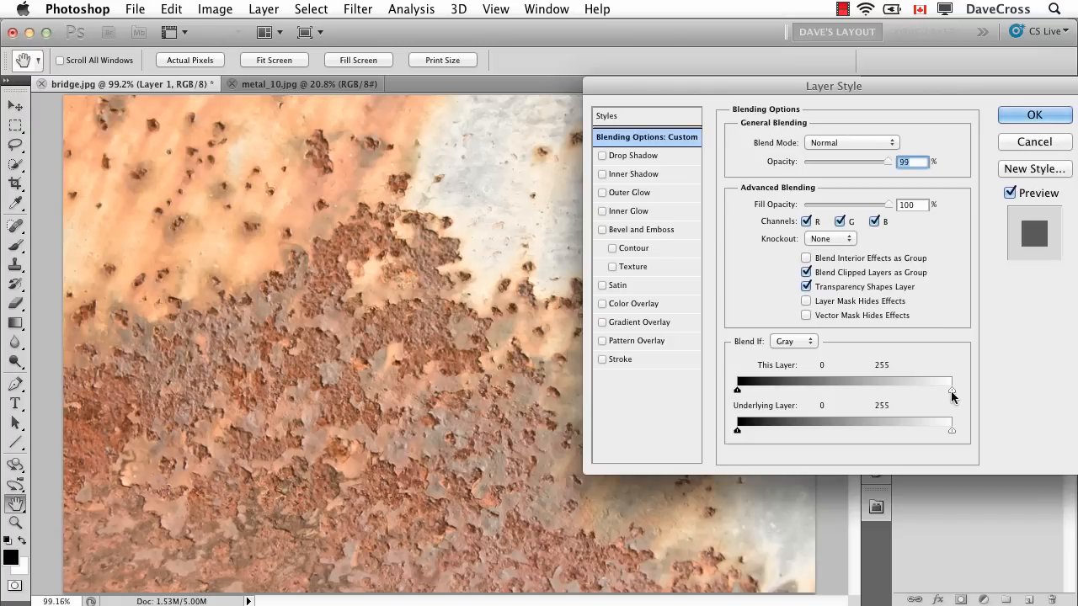
drag(951, 391, 907, 397)
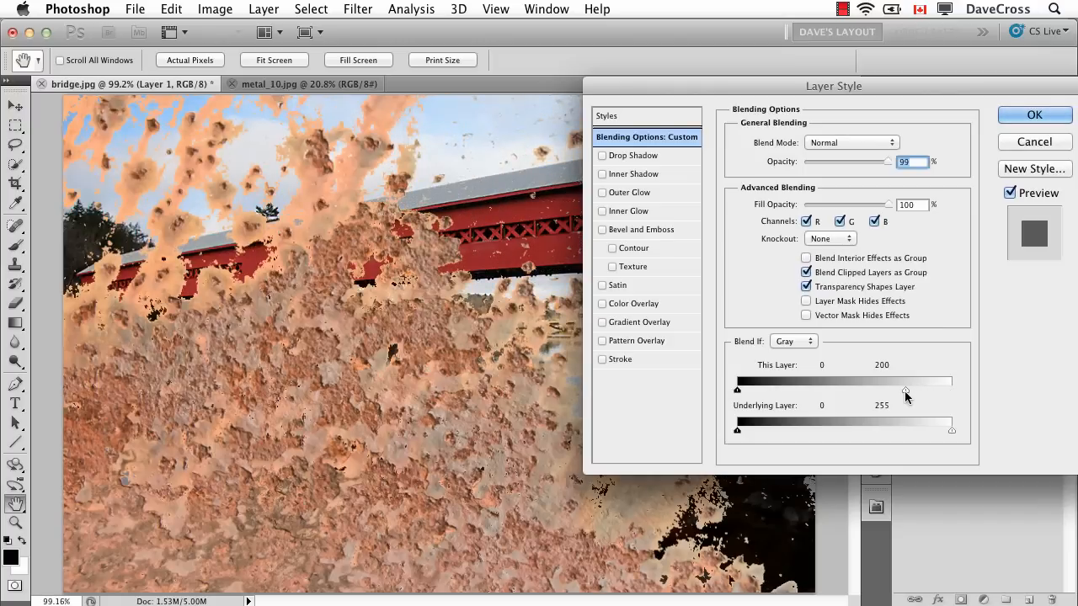
Change the texture layer's blend mode to Multiply at 53% opacity and apply the blending options.
click(844, 143)
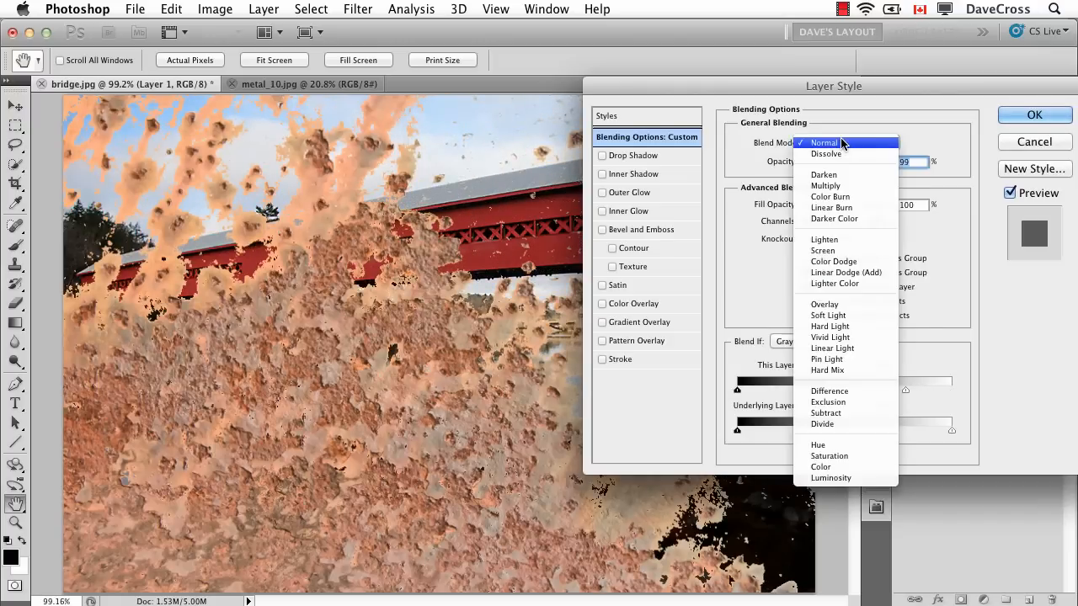
click(840, 186)
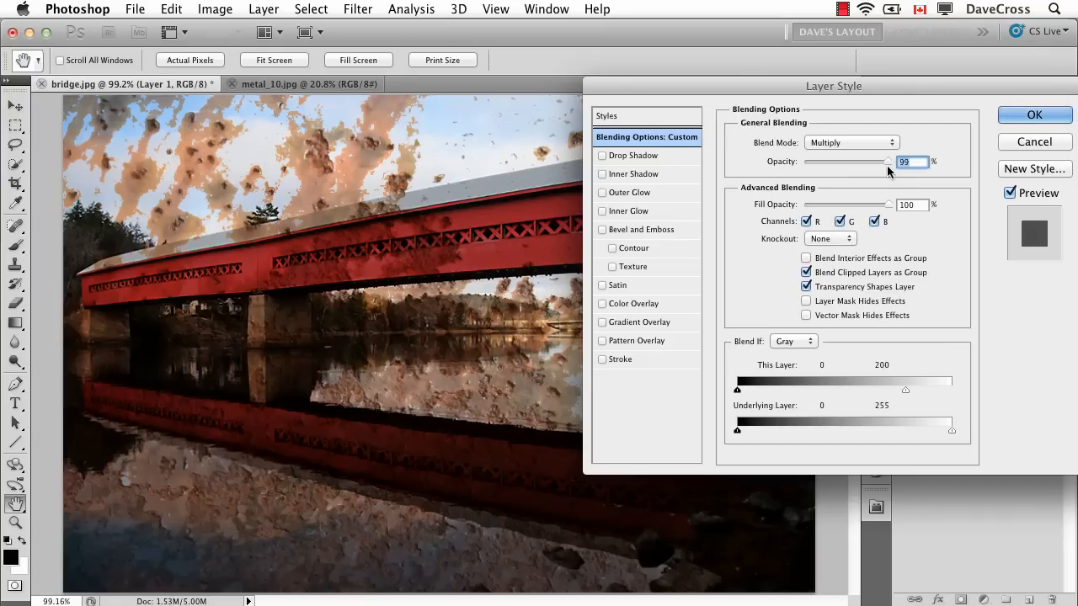
drag(886, 164, 848, 159)
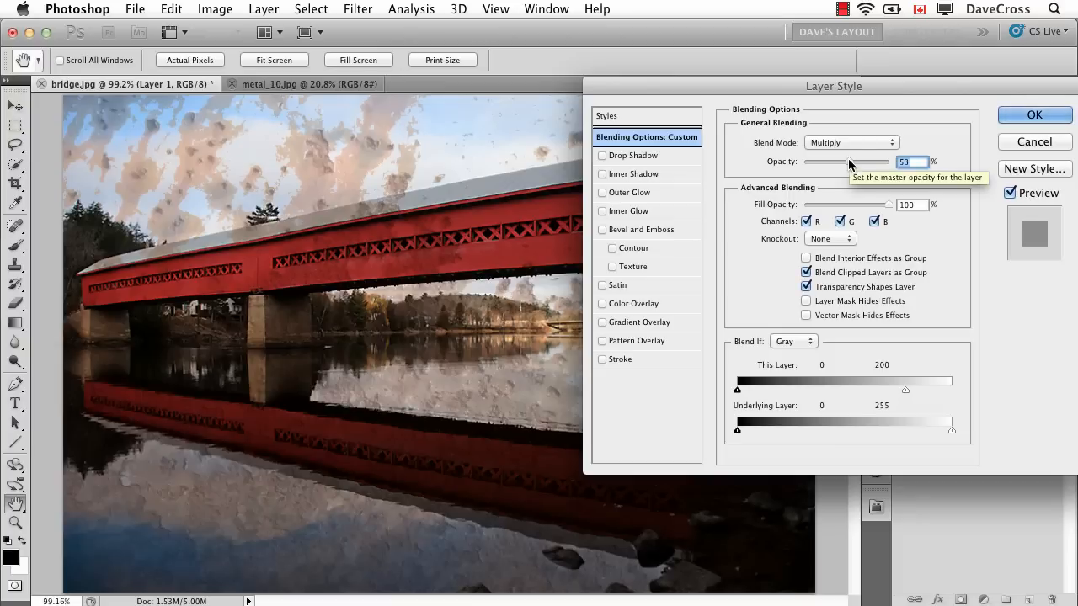
click(1028, 117)
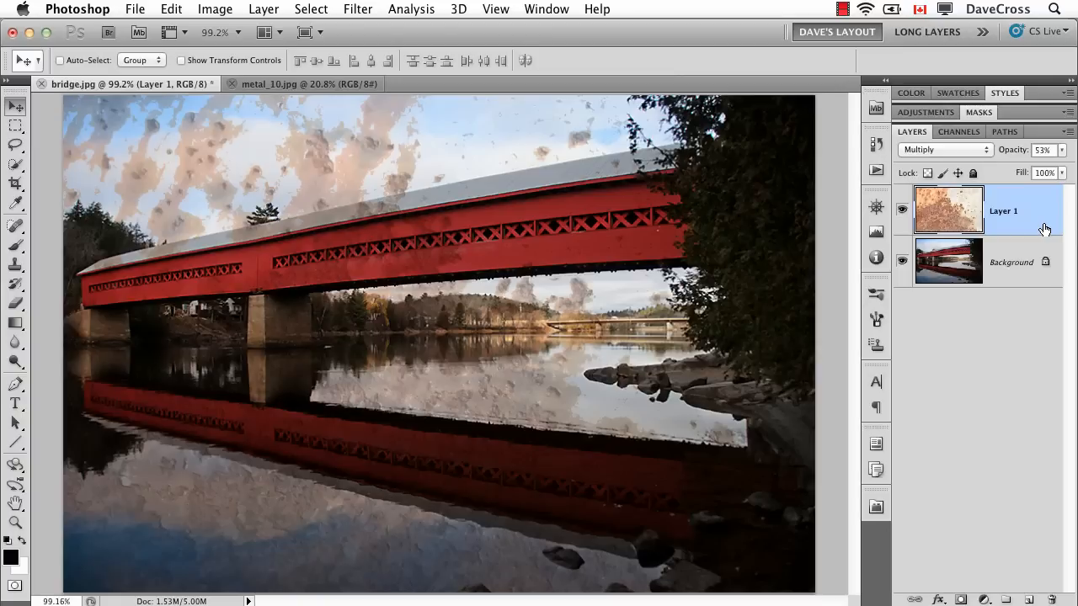
Restore the texture layer to Normal mode at 99% opacity with This Layer's Blend If light limit back at 255.
click(949, 148)
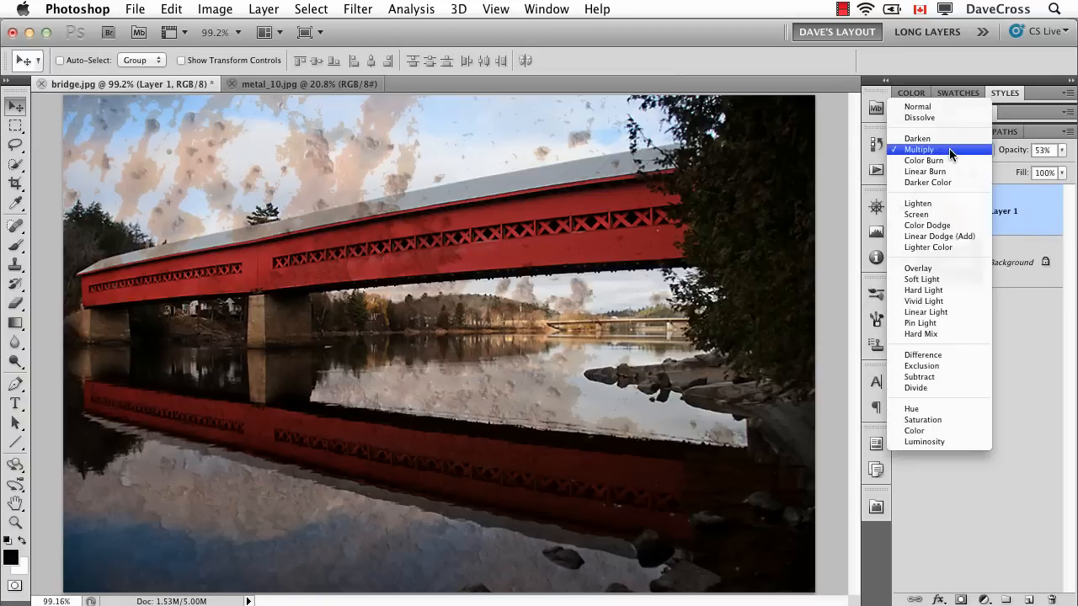
click(940, 104)
drag(1004, 153, 1063, 166)
double_click(1031, 225)
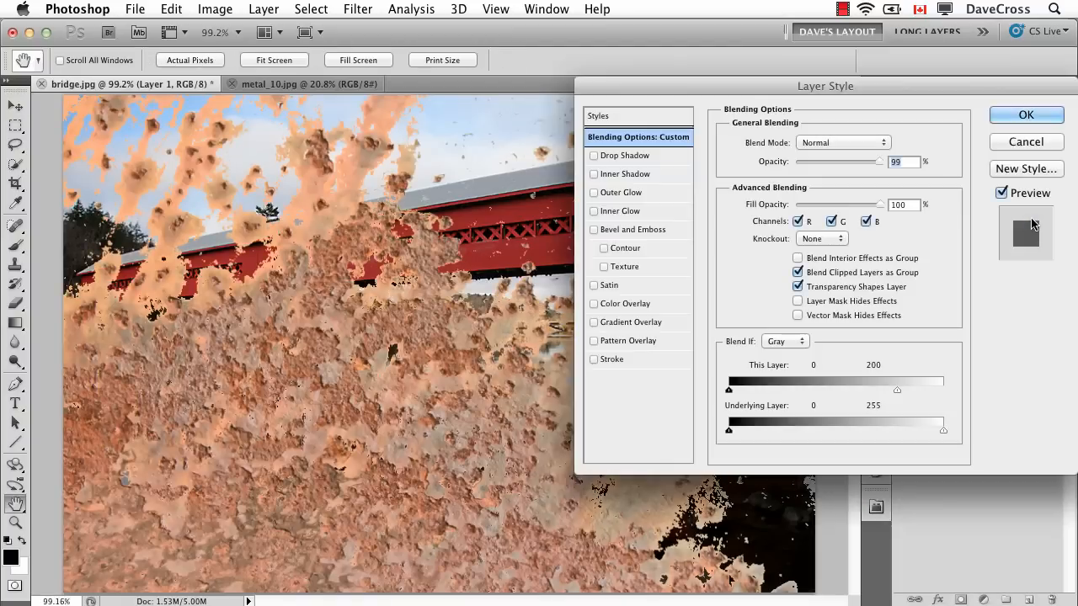
drag(896, 391, 943, 391)
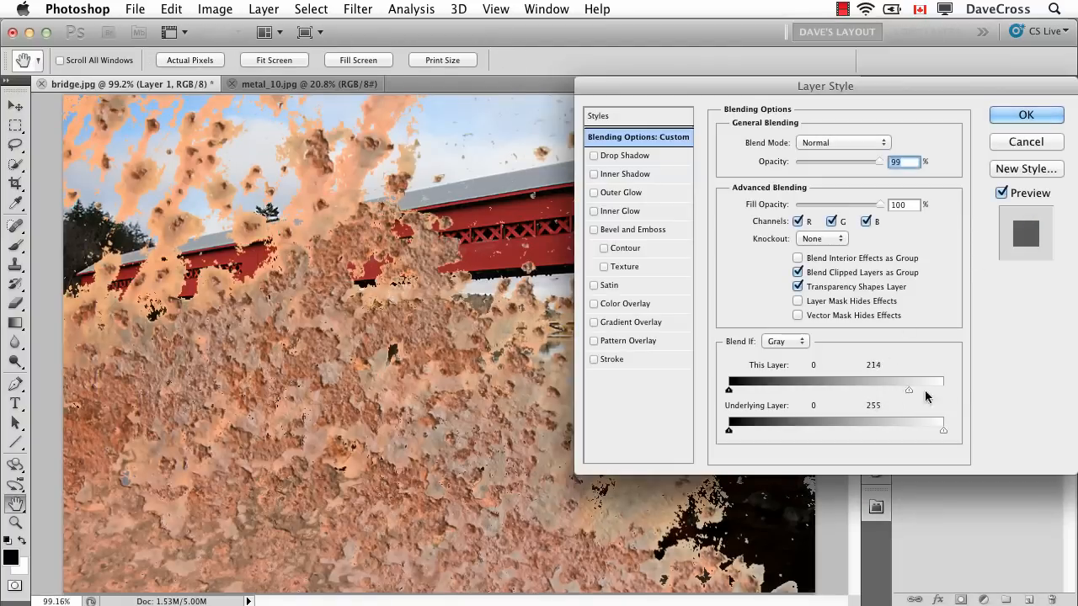
click(1016, 119)
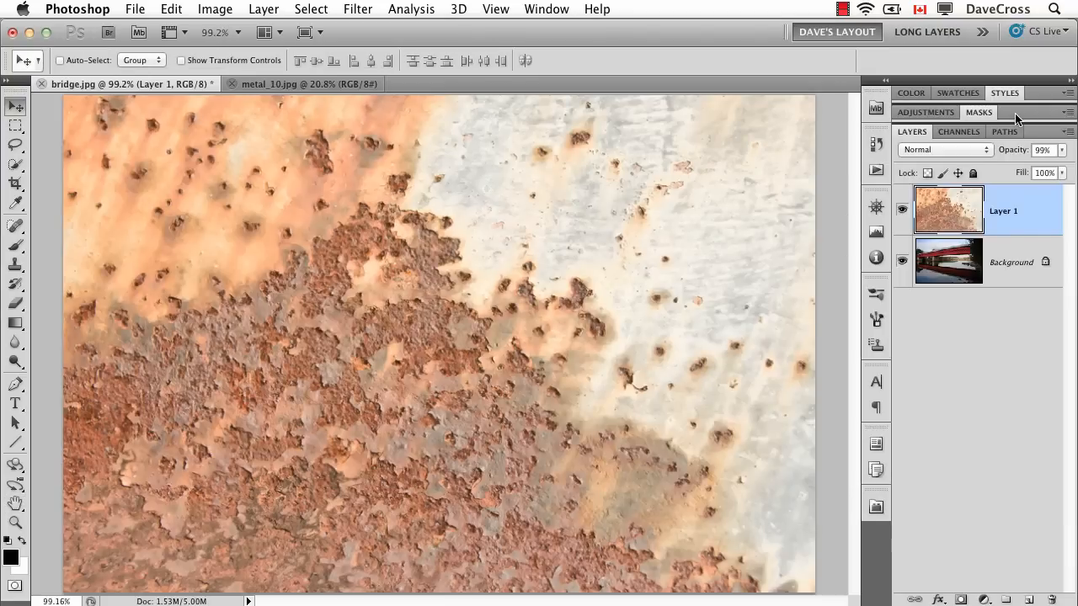
Add a layer mask to the texture layer and widen the layer list to show more of it.
click(961, 599)
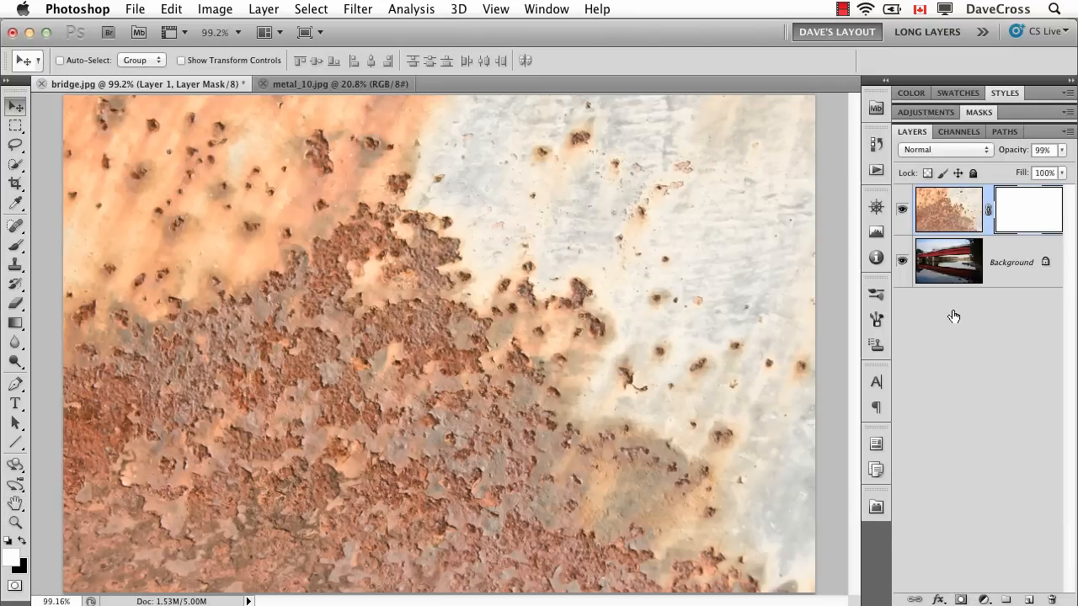
drag(892, 429, 858, 427)
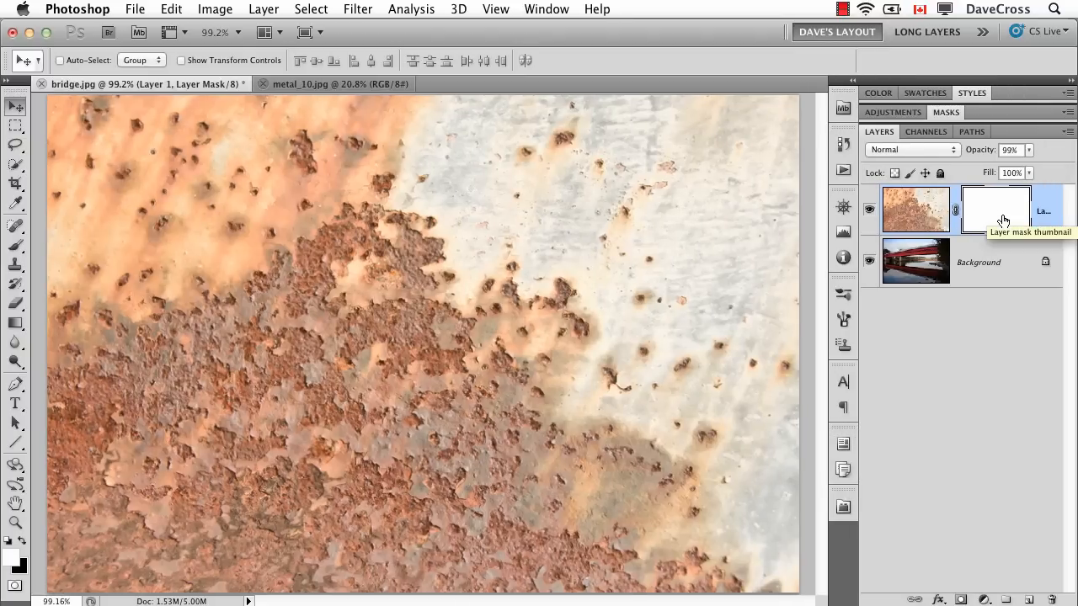
Paint black on the layer mask with a soft round 175 px brush, hiding the texture over the upper-right part of the photo.
key(b)
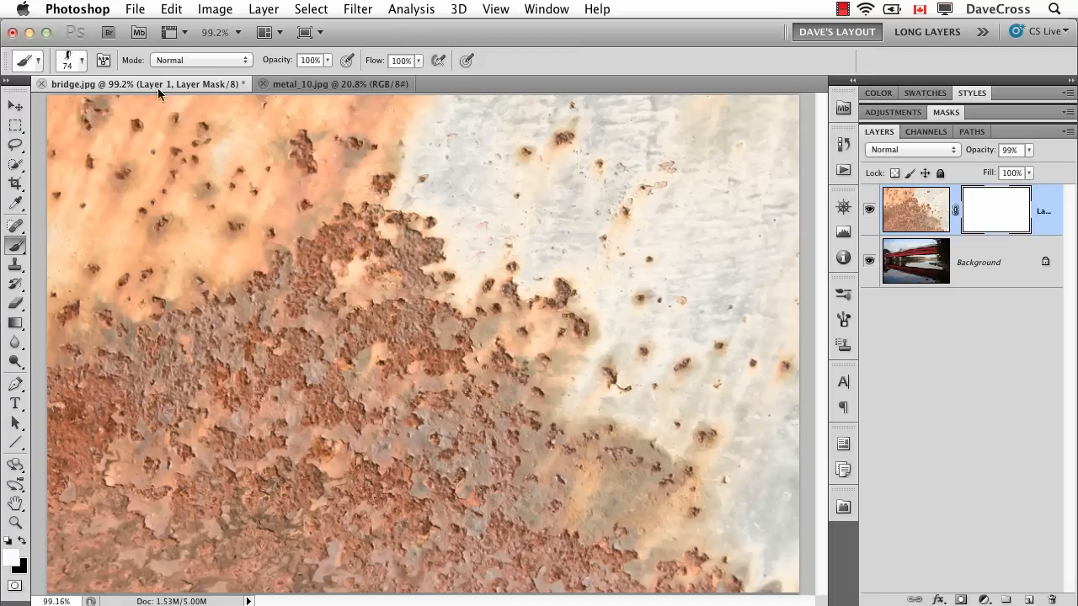
click(82, 64)
click(141, 174)
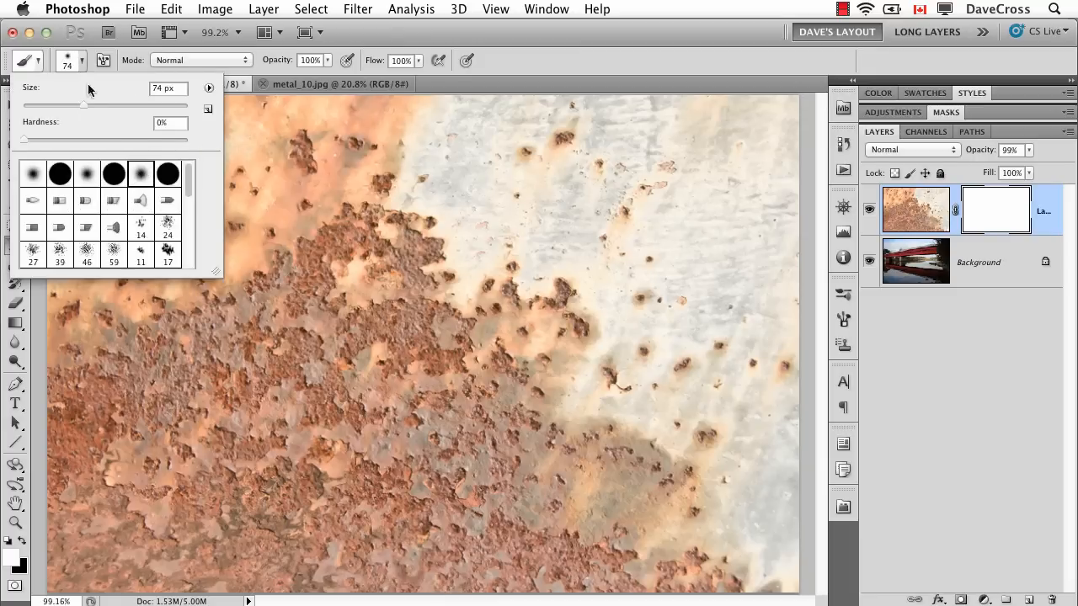
click(82, 60)
key(bracketright)
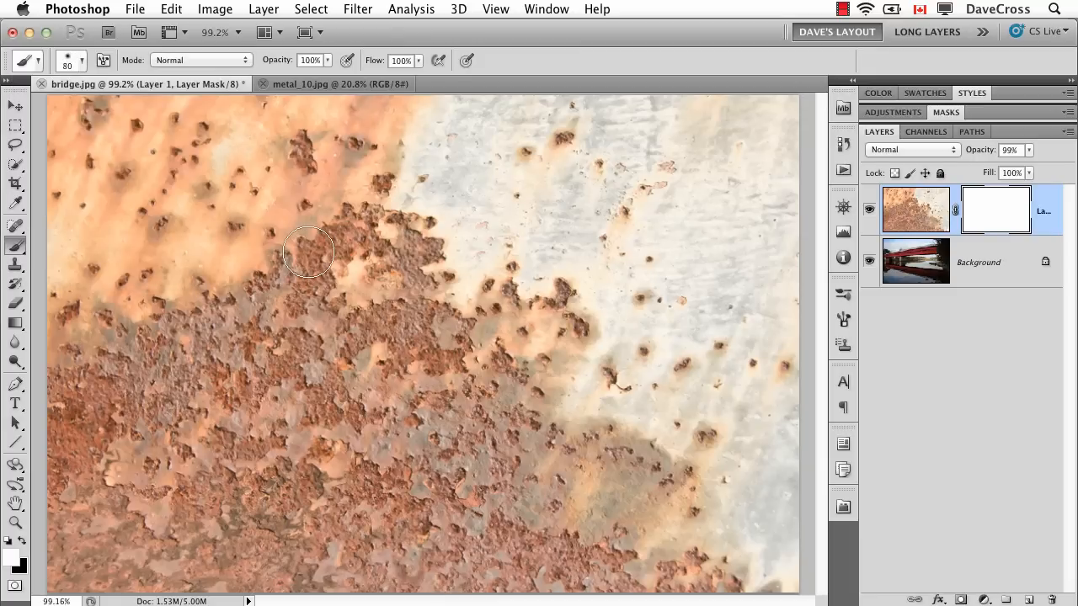
key(bracketright)
key(bracketright)
key(bracketright)
key(bracketright)
key(bracketright)
key(x)
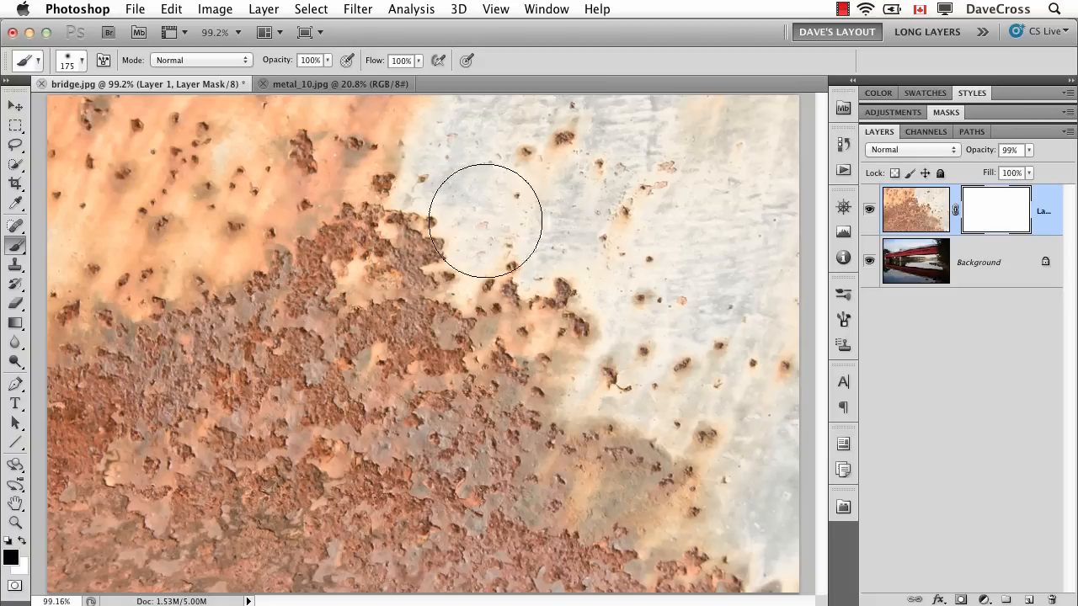
mouse_move(395, 203)
mouse_down()
mouse_move(589, 305)
mouse_move(593, 380)
mouse_move(704, 481)
mouse_move(730, 458)
mouse_move(676, 224)
mouse_move(587, 126)
mouse_move(753, 144)
mouse_move(758, 308)
mouse_move(766, 206)
mouse_move(764, 500)
mouse_move(717, 493)
mouse_move(722, 449)
mouse_move(765, 393)
mouse_move(756, 410)
mouse_move(656, 244)
mouse_move(529, 144)
mouse_move(356, 113)
mouse_move(449, 132)
mouse_move(704, 332)
mouse_up()
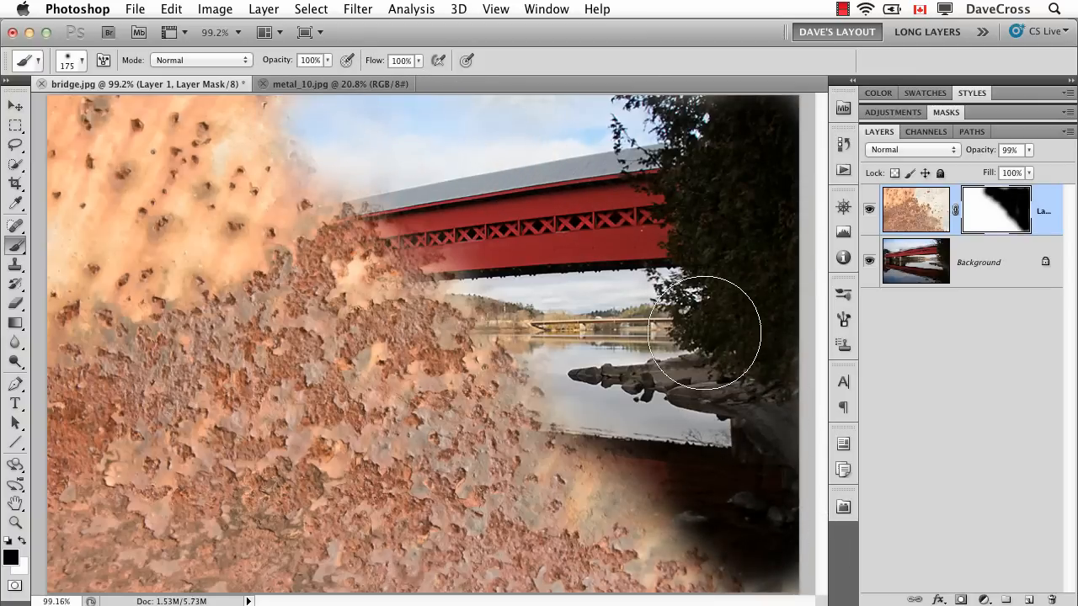
Try the Overlay blend mode on the masked texture layer and set it back to Normal.
click(910, 152)
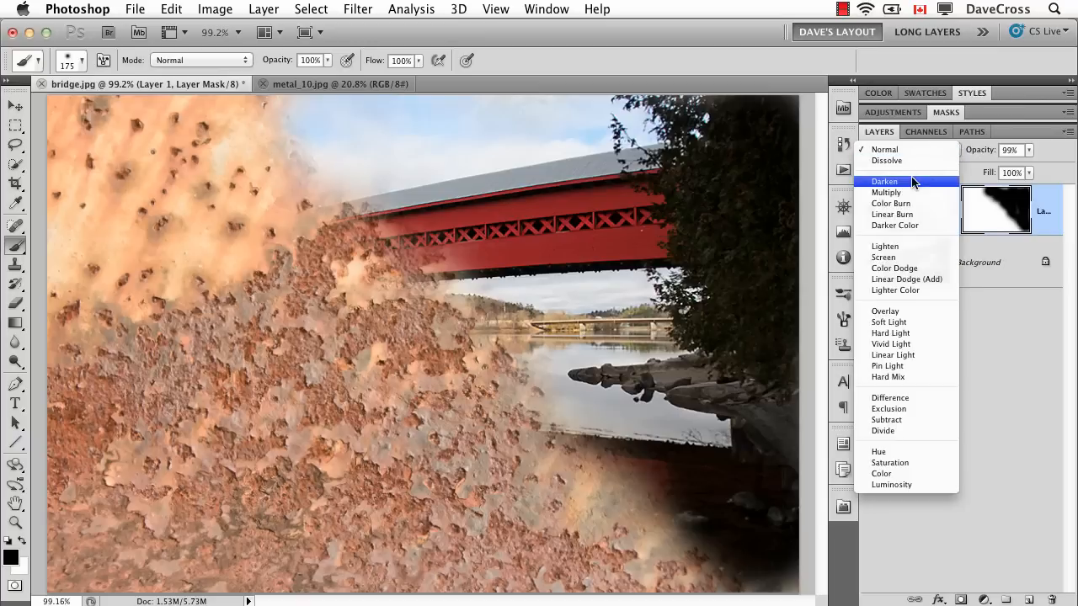
click(903, 311)
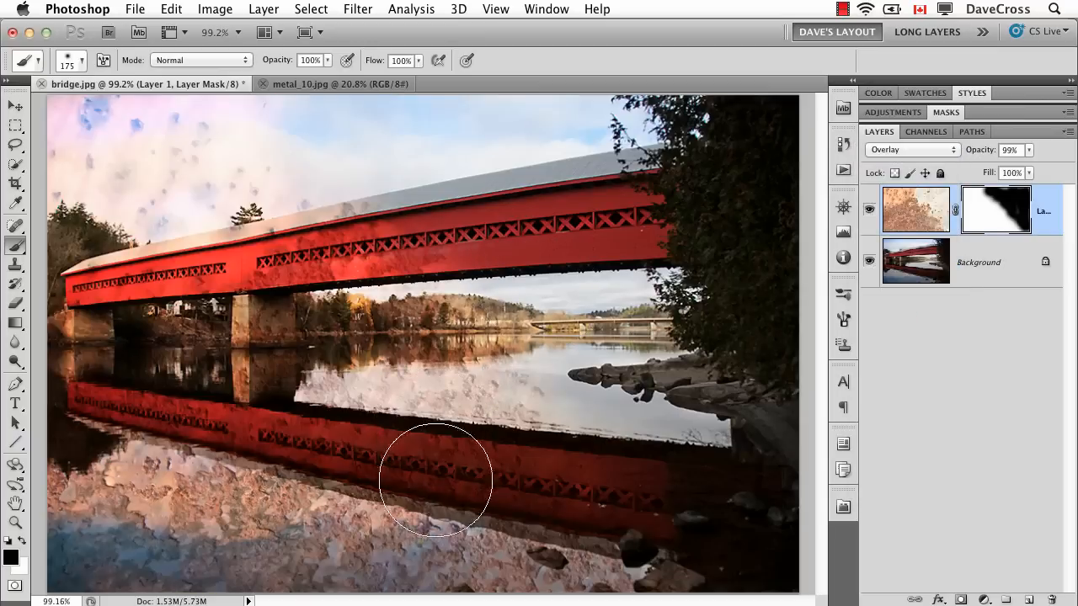
click(893, 144)
click(899, 13)
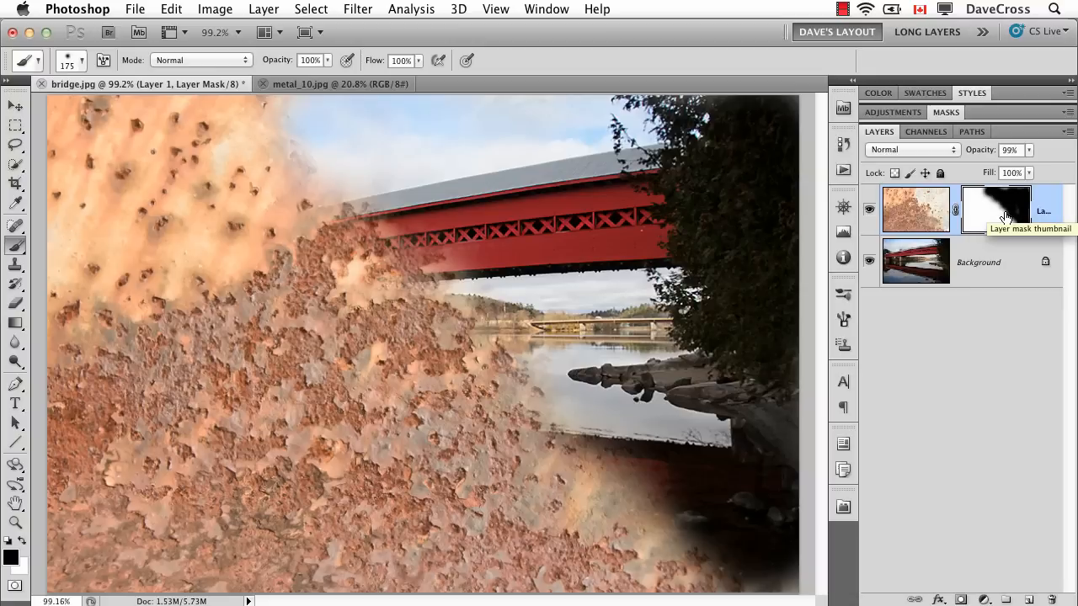
Fill the texture layer's mask with white and render the Clouds filter on it.
key(super+BackSpace)
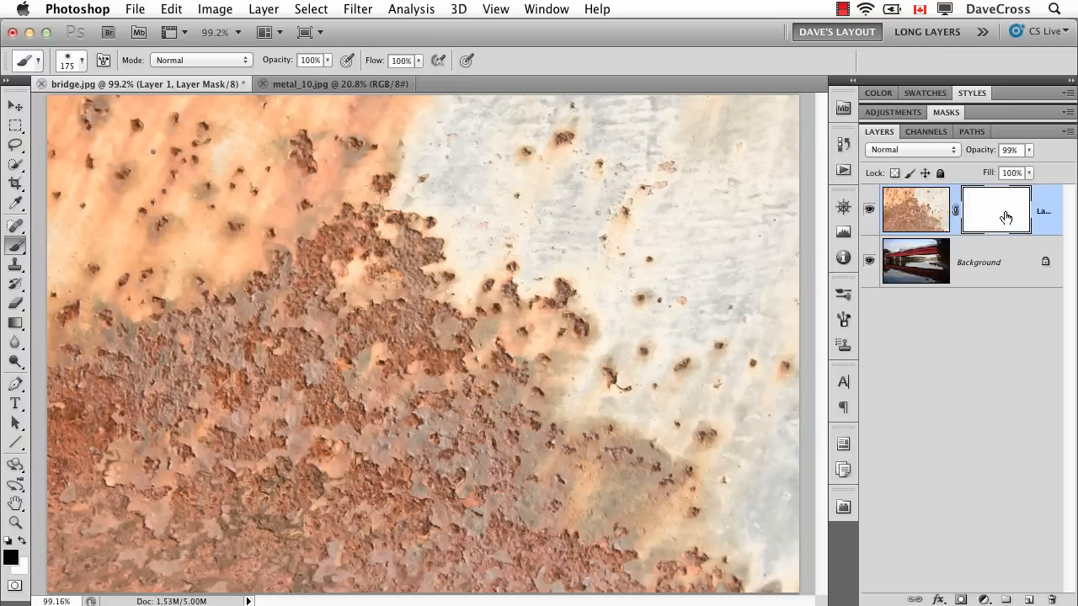
click(359, 7)
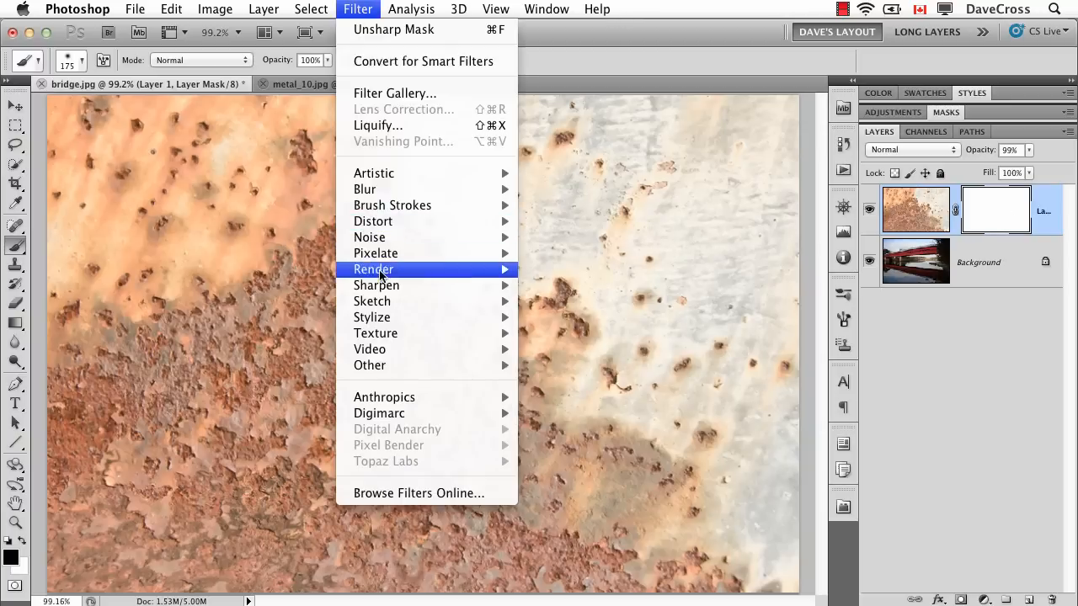
mouse_move(404, 269)
click(555, 269)
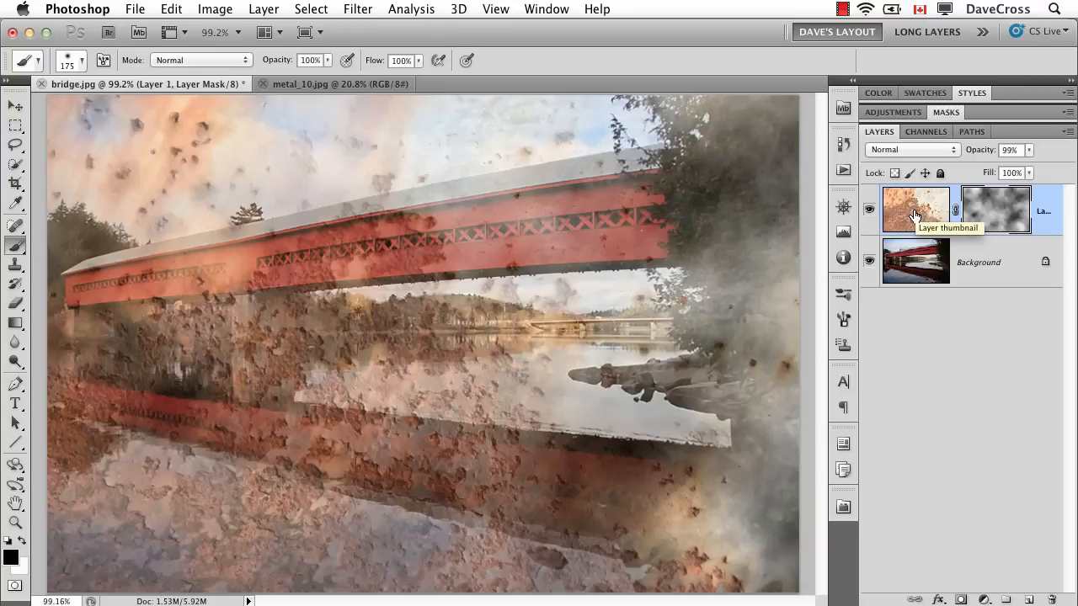
Reapply the Clouds filter to the mask several times to vary the random texture pattern.
key(super+f)
key(super+f)
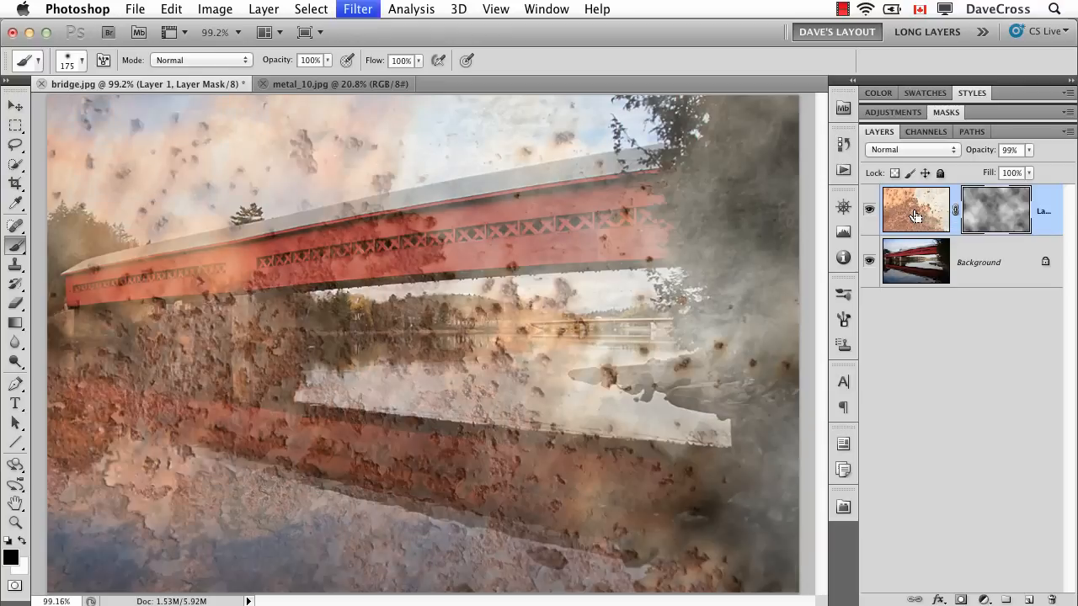
key(super+f)
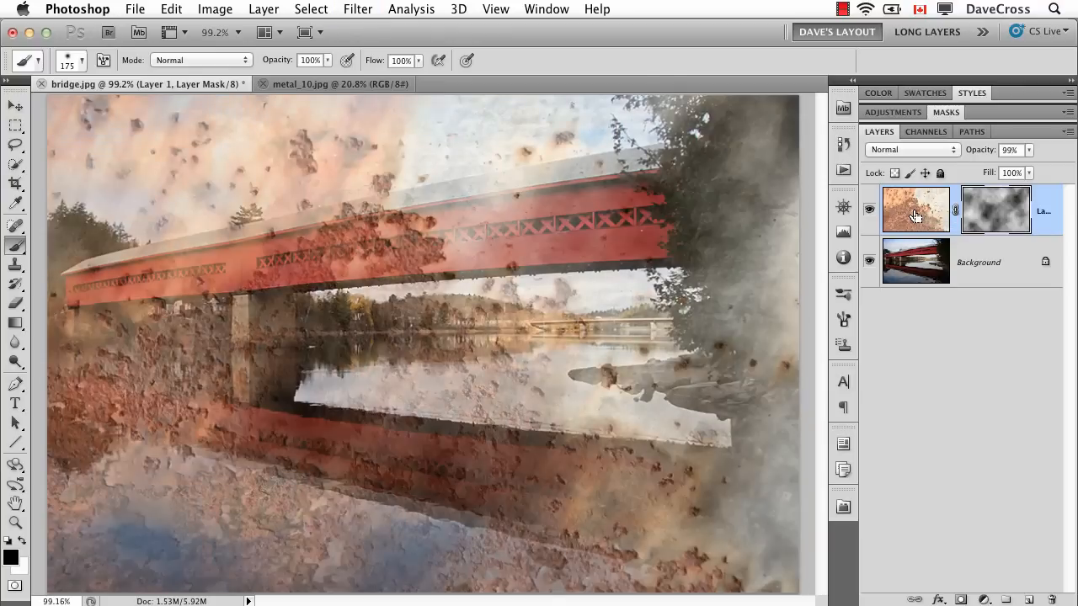
key(super+f)
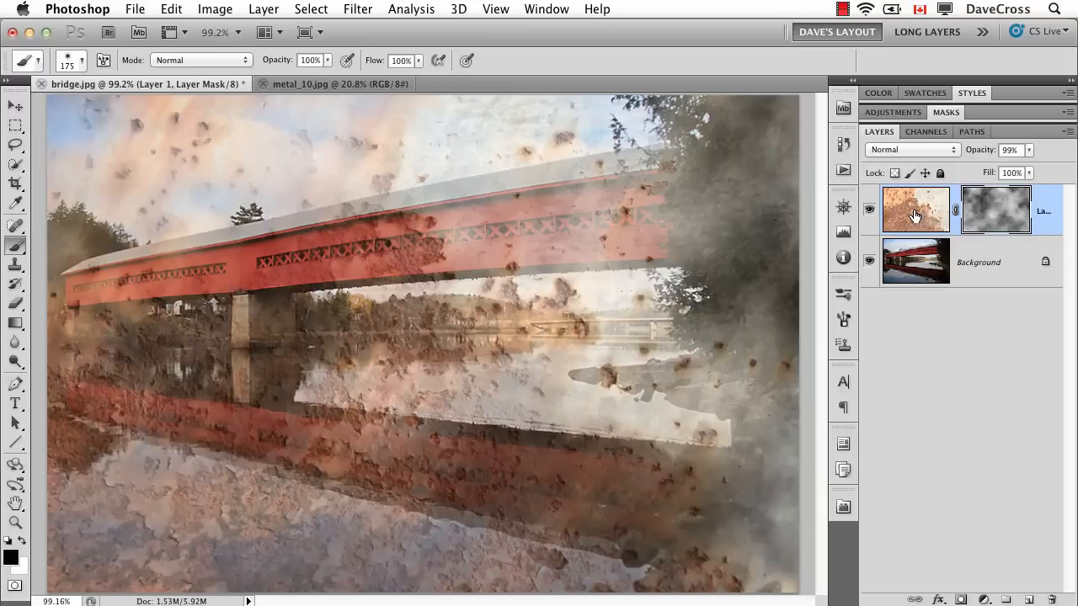
Try the Soft Light blend mode on the cloud-masked texture layer and switch it to Multiply.
click(940, 148)
click(910, 323)
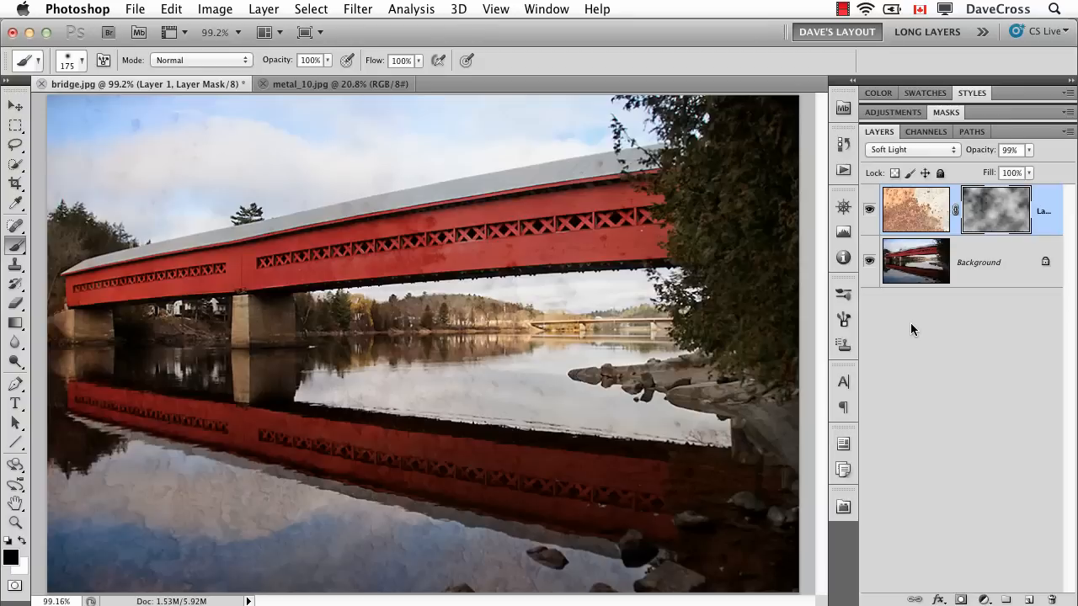
click(890, 148)
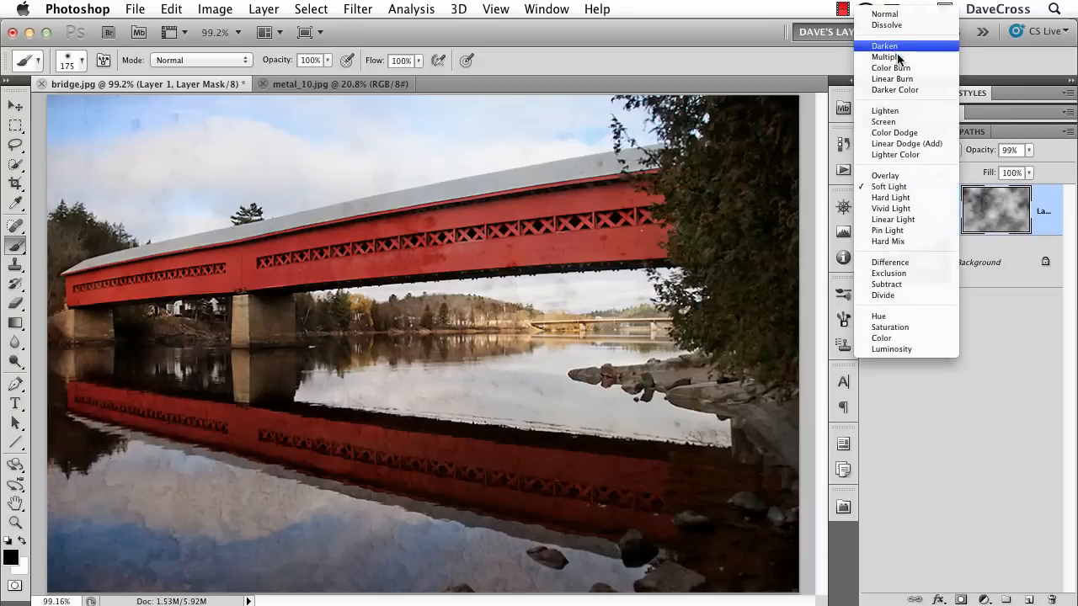
click(898, 57)
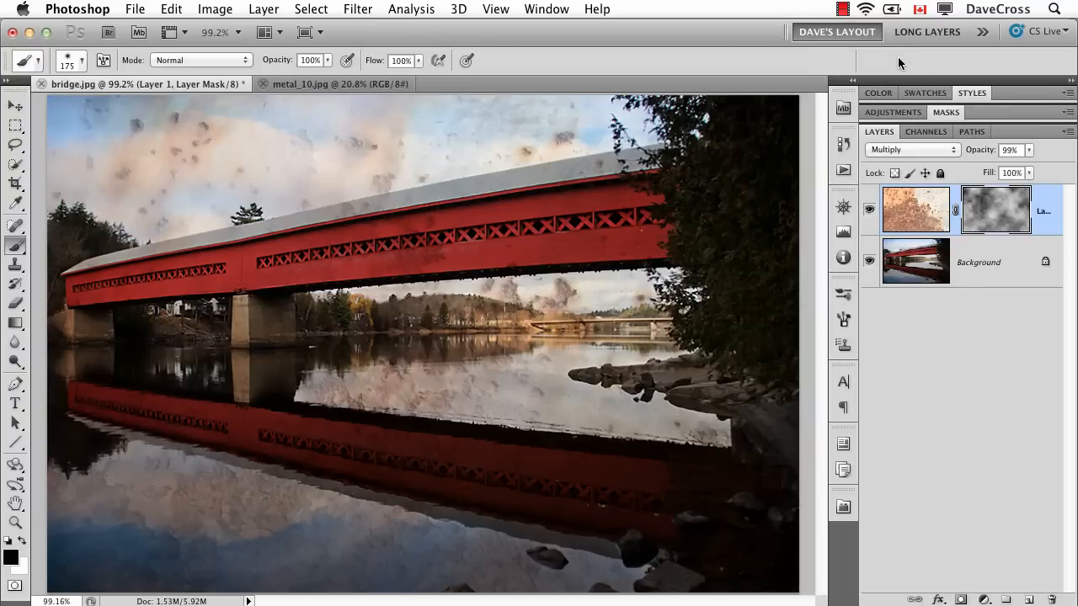
Delete the masked texture layer from the bridge document, leaving only the Background layer.
click(903, 206)
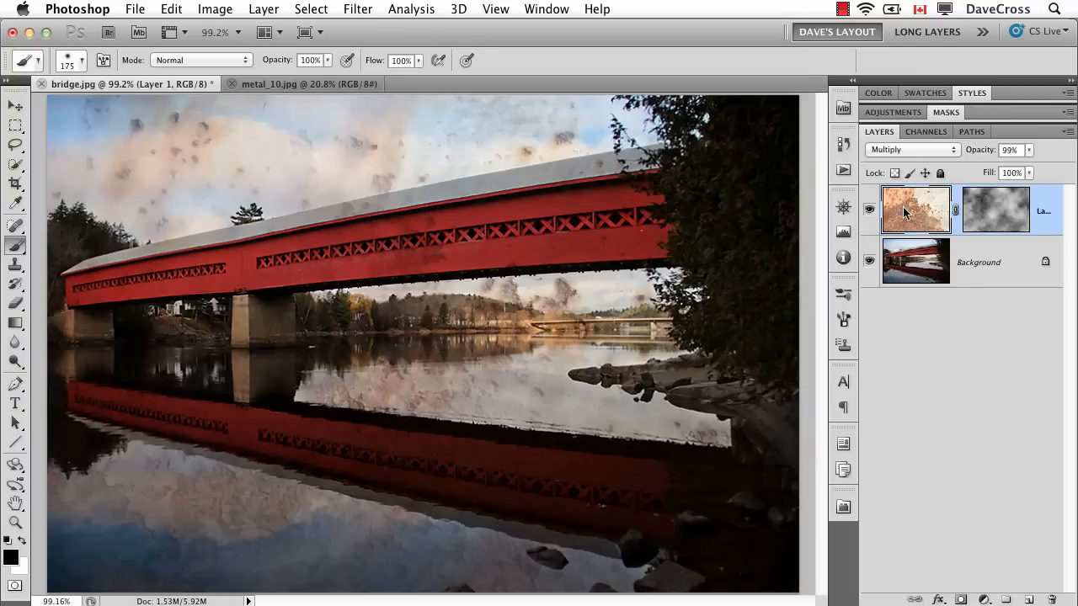
key(Delete)
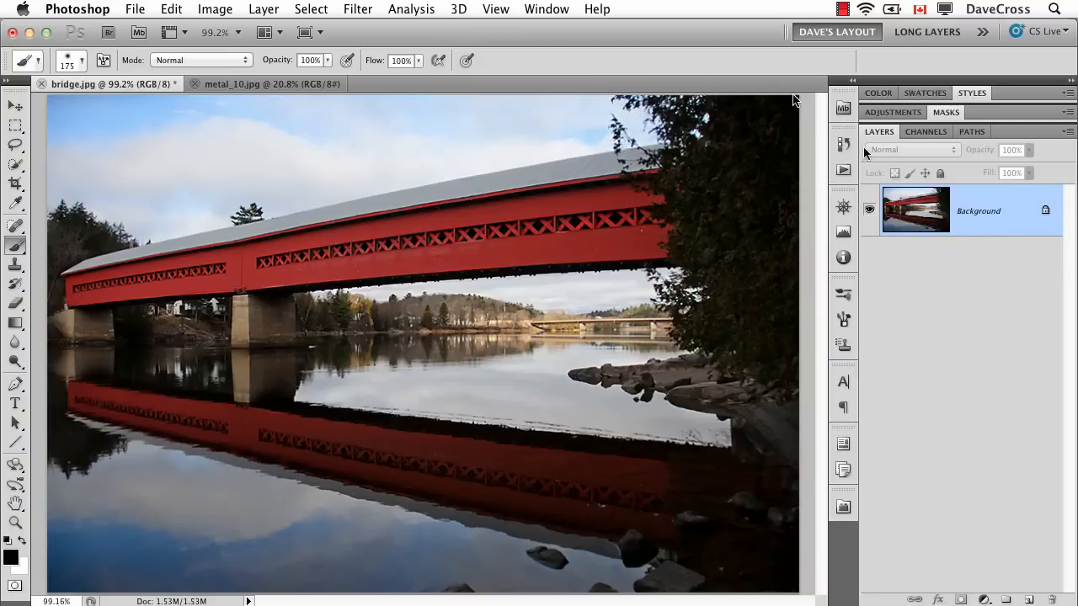
Place metal_10.jpg from the signature metals folder over the bridge photo as a smart object and collapse the file browser.
click(843, 107)
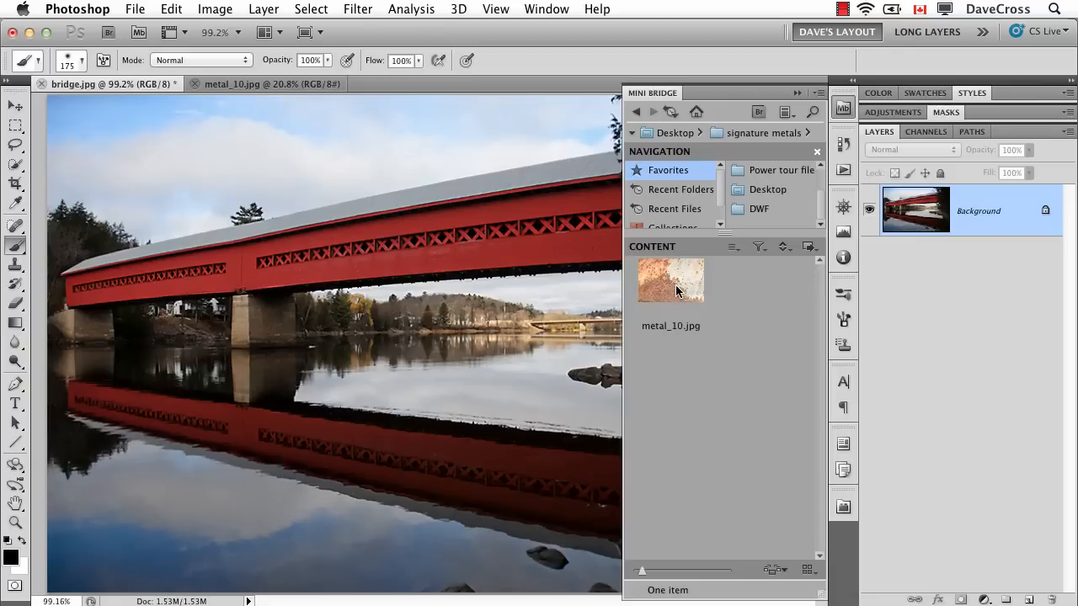
drag(676, 290, 408, 311)
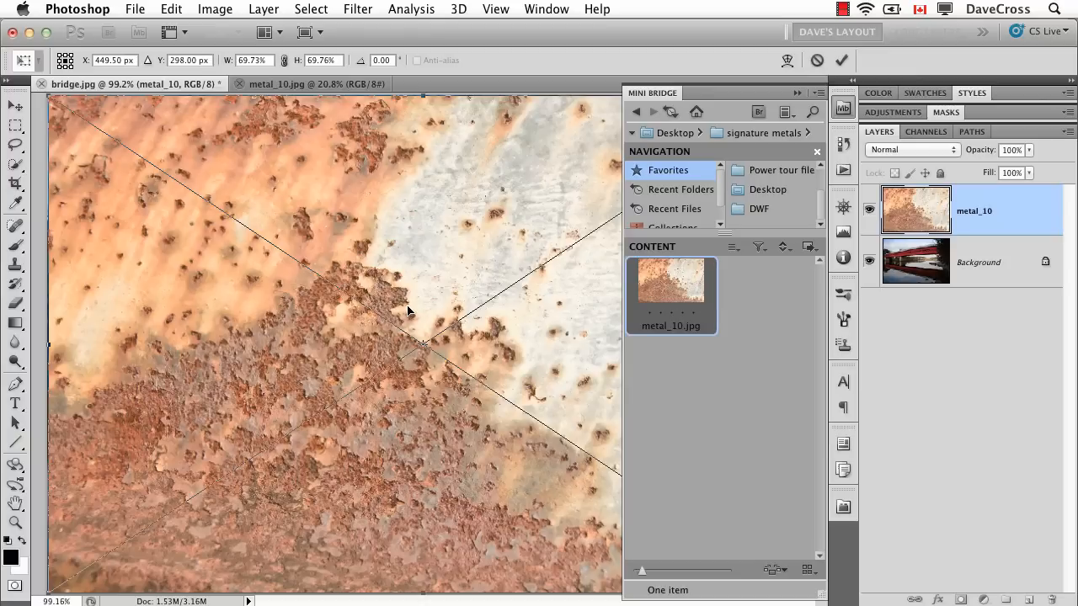
key(b)
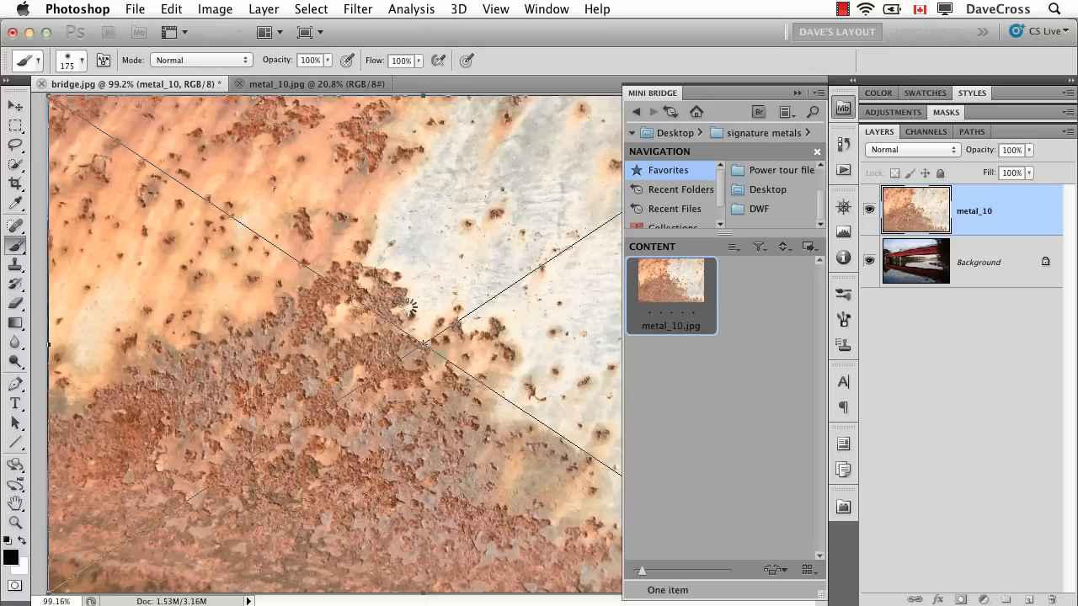
click(797, 93)
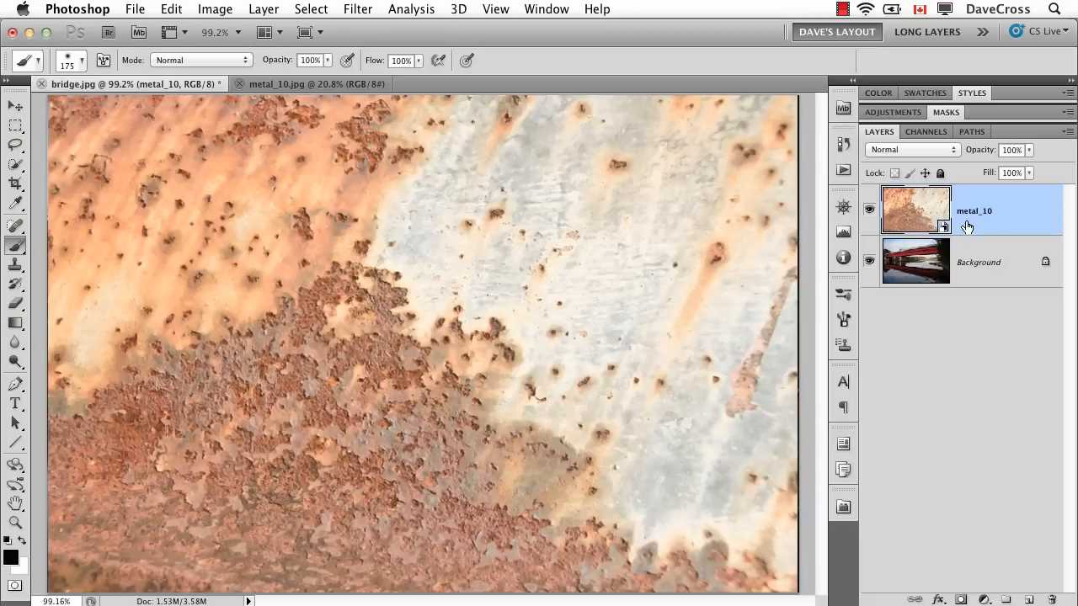
Set the metal_10 layer to Multiply and lower its Blend If white limit for This Layer to 195.
click(918, 152)
click(912, 192)
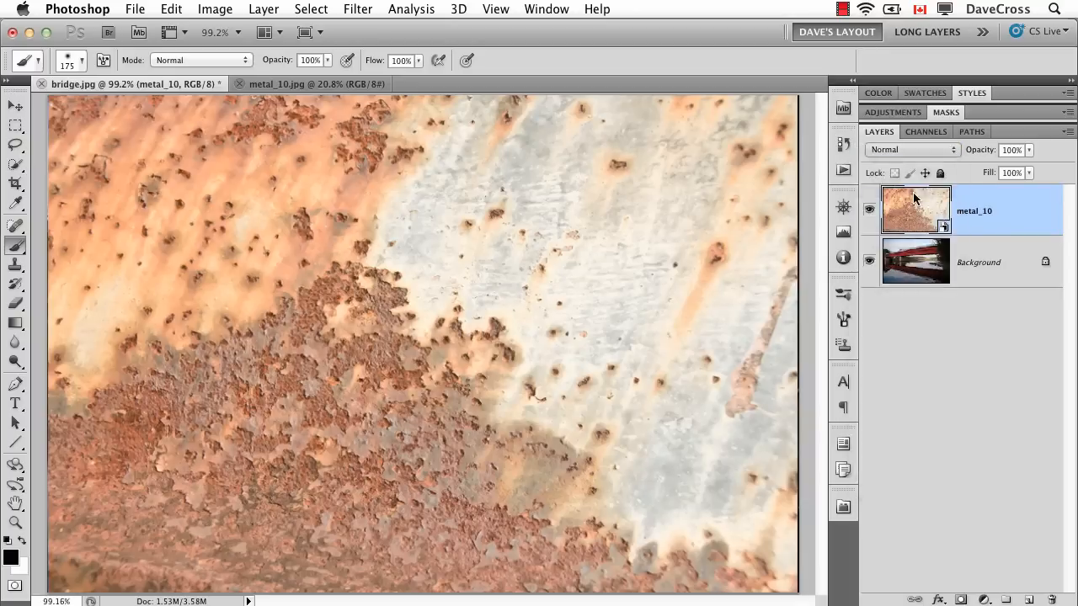
double_click(1025, 216)
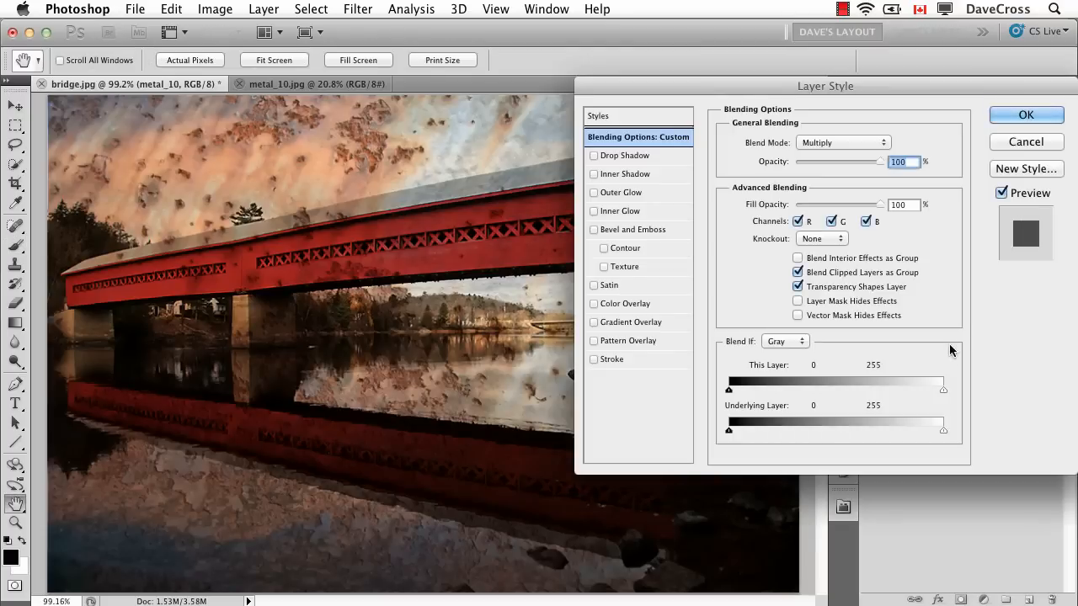
drag(945, 393, 893, 390)
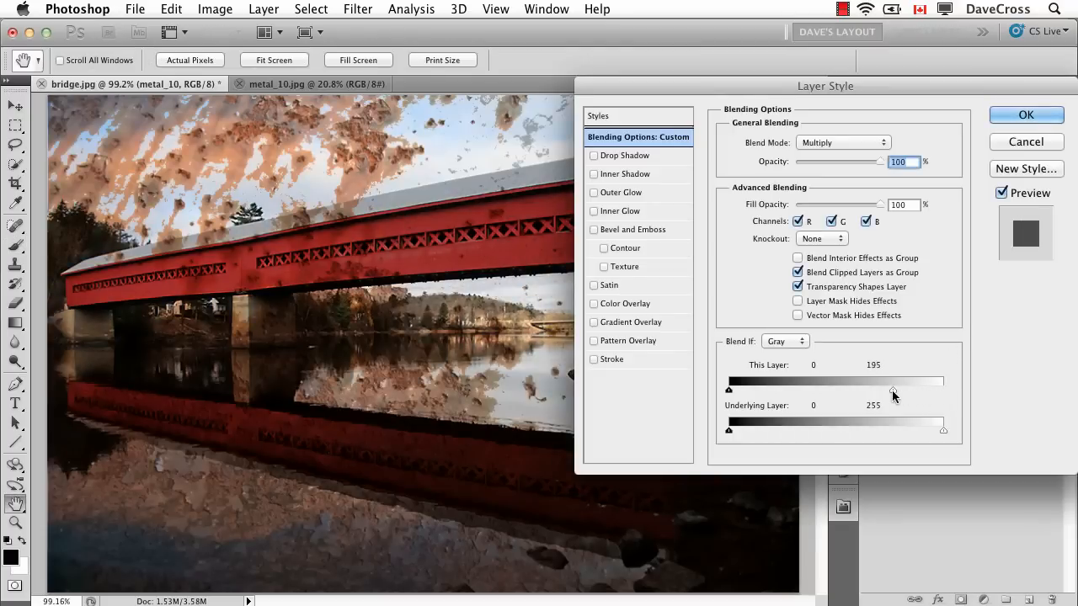
click(1022, 114)
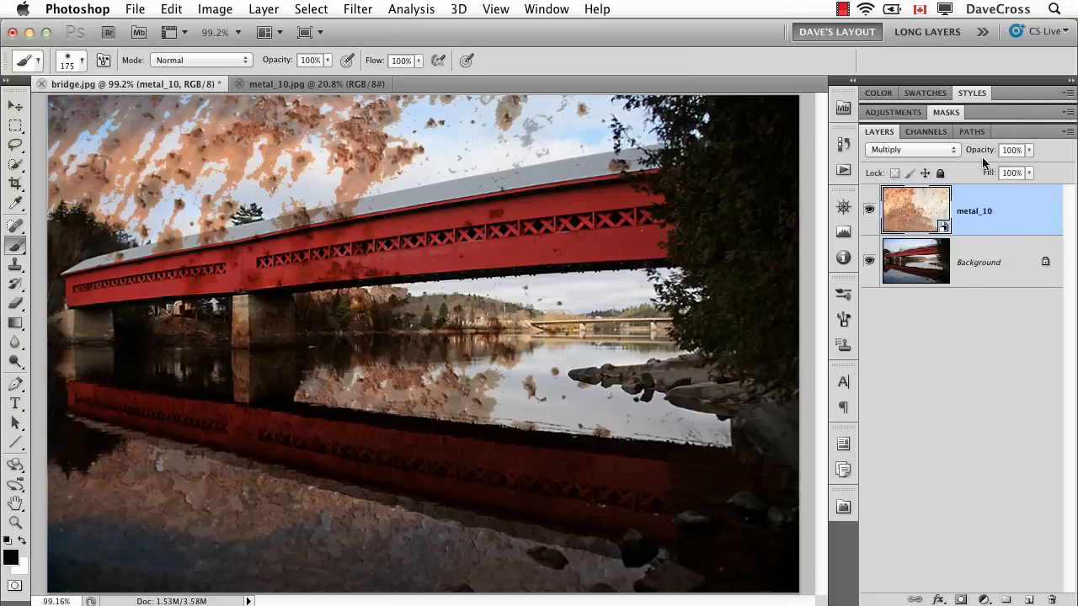
Apply a Gaussian Blur smart filter with a radius of 14.4 pixels to the metal_10 layer.
click(360, 9)
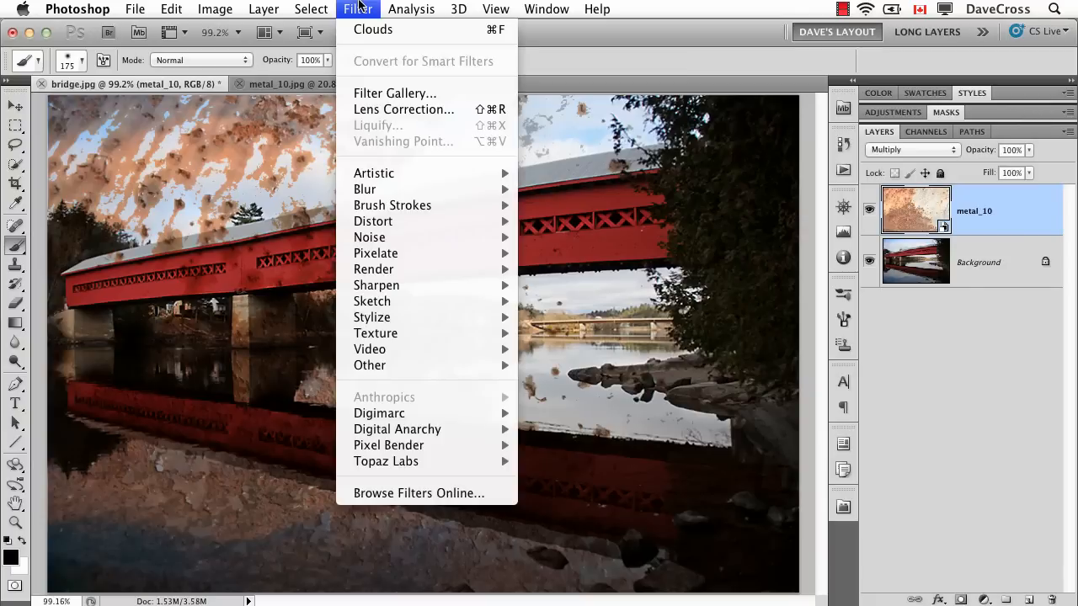
mouse_move(386, 224)
mouse_move(386, 192)
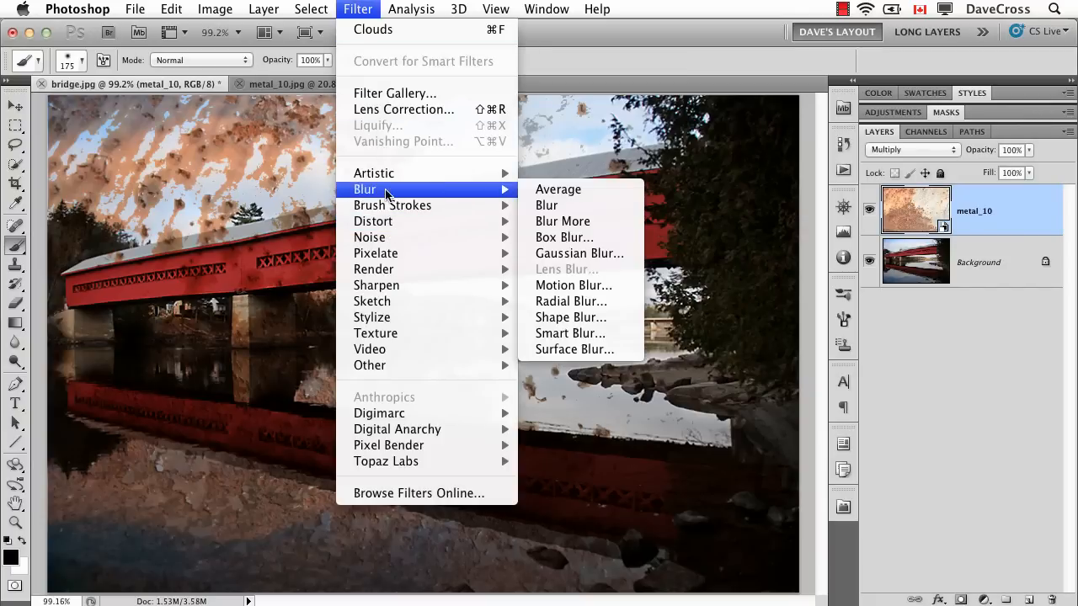
click(604, 255)
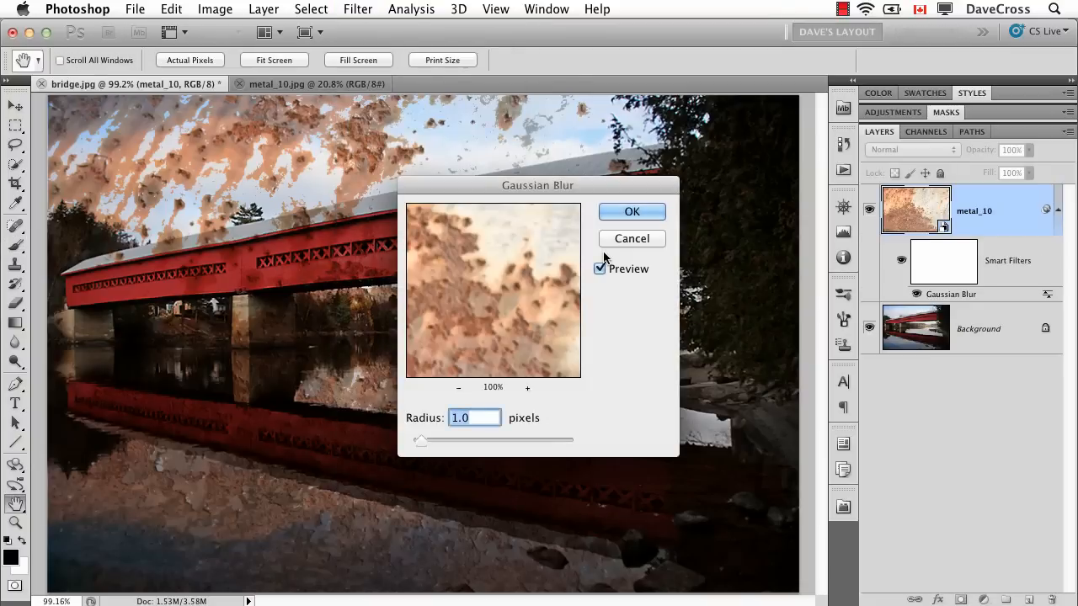
drag(421, 440, 481, 440)
key(Down)
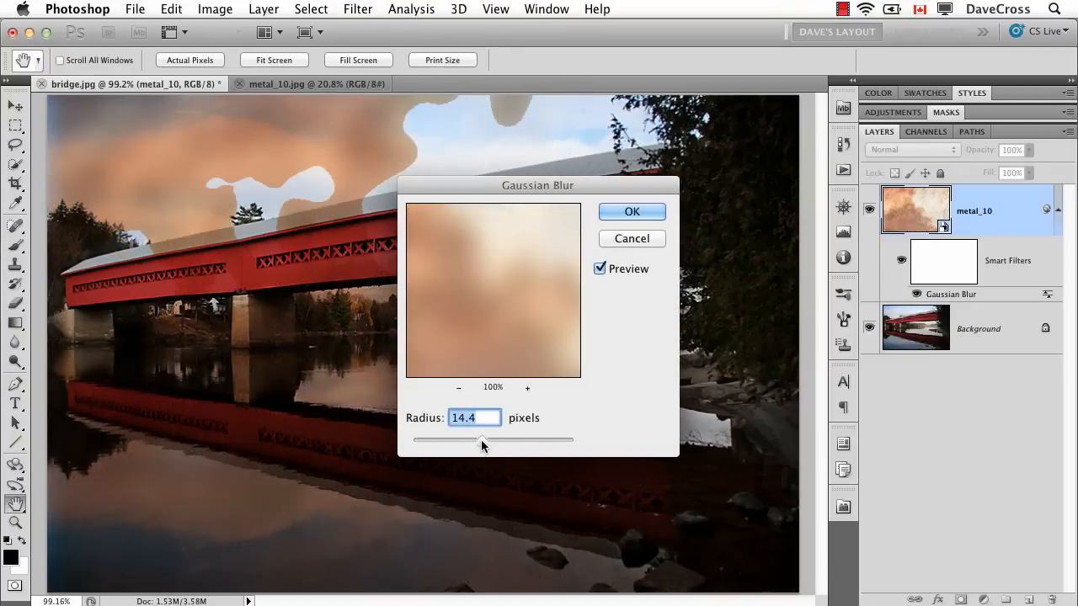
click(631, 211)
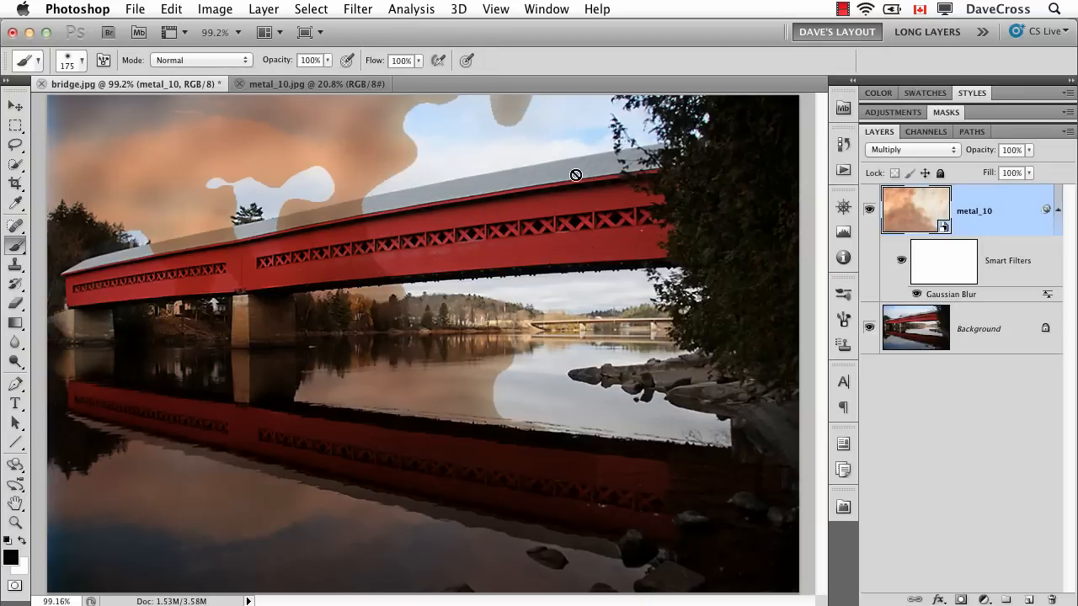
Set the Gaussian Blur smart filter's radius to 2.2 pixels and collapse the metal_10 layer's smart filter list.
double_click(966, 296)
drag(478, 441, 430, 446)
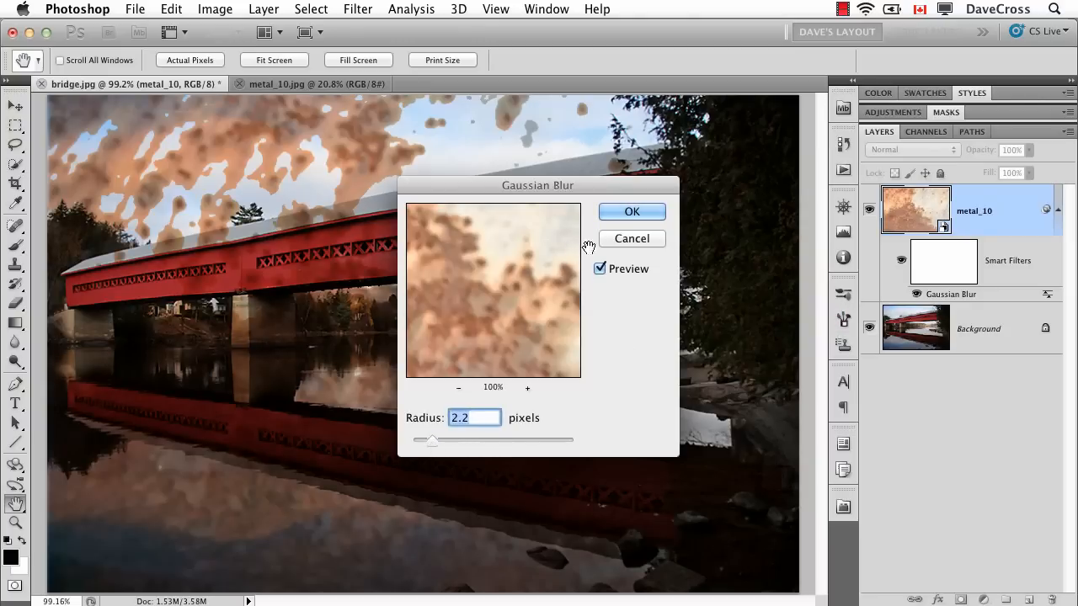
click(627, 212)
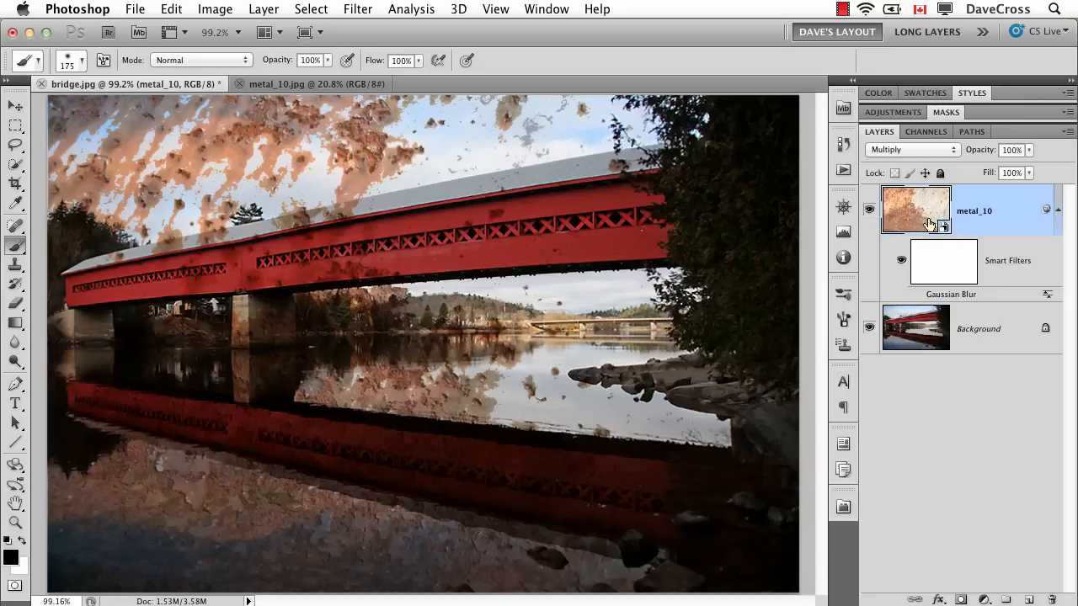
click(1057, 212)
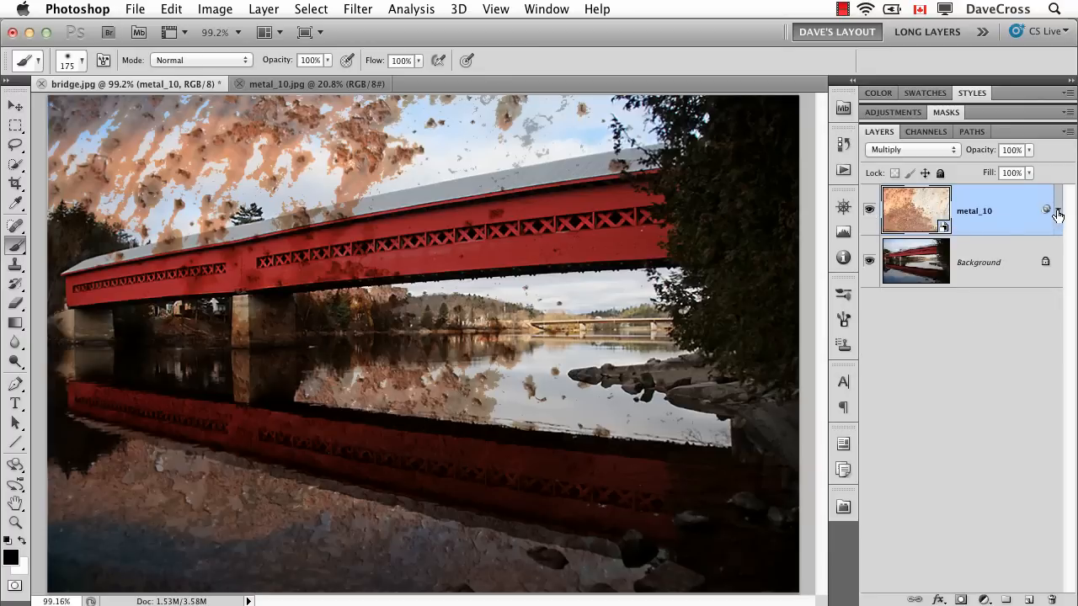